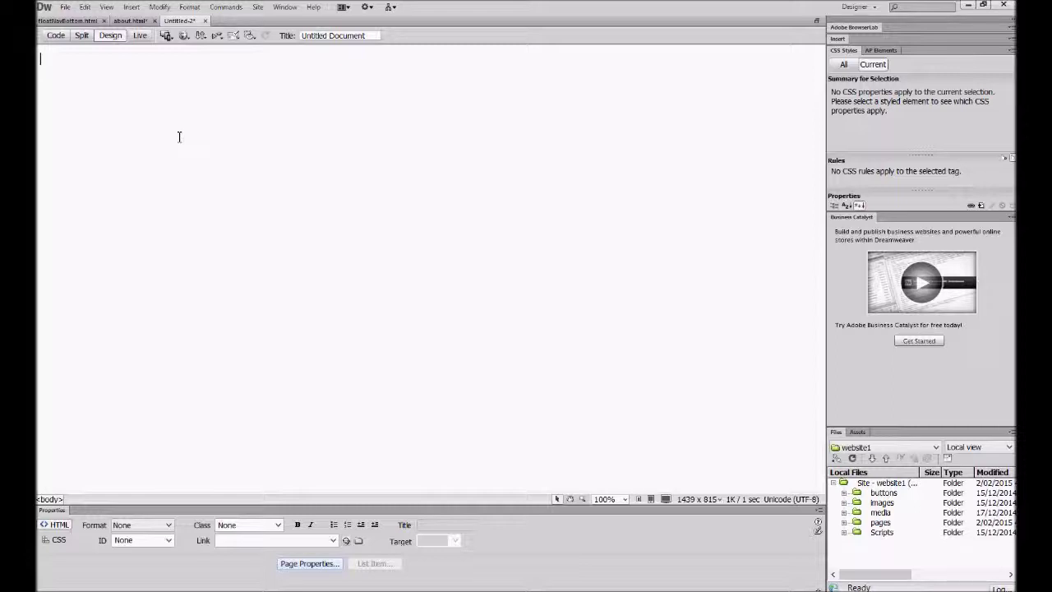
- Insert a table with 1 row and 3 columns, 800 pixels wide, with zero border, cell padding and cell spacing
click(133, 7)
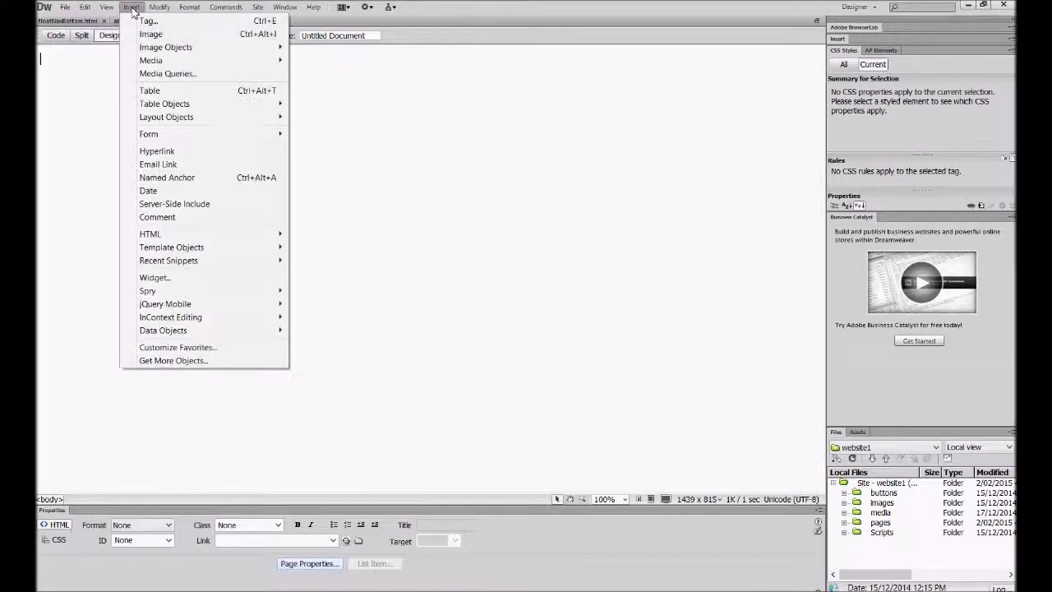
click(148, 90)
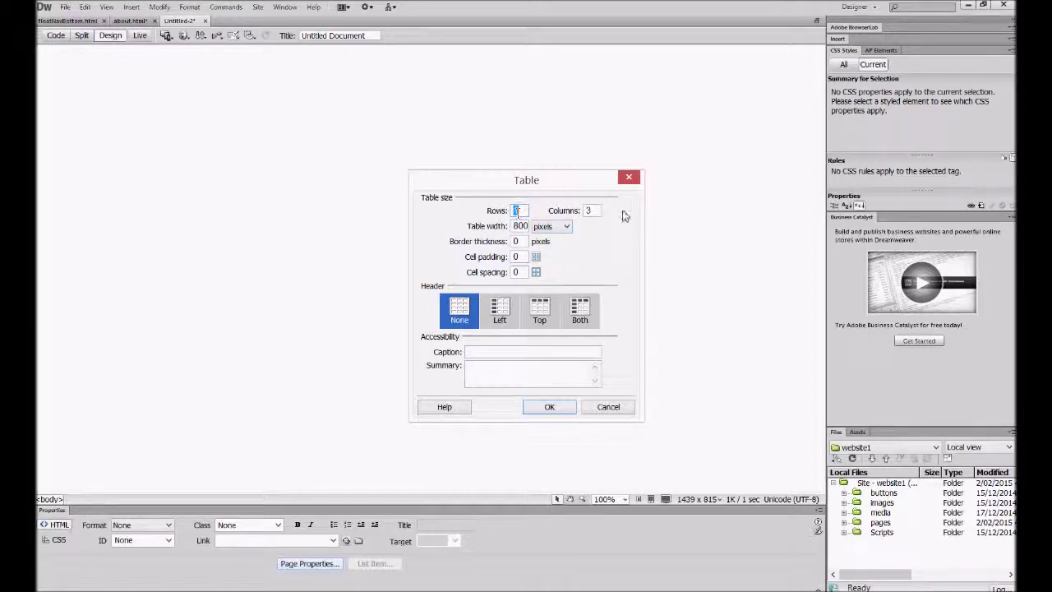
click(552, 411)
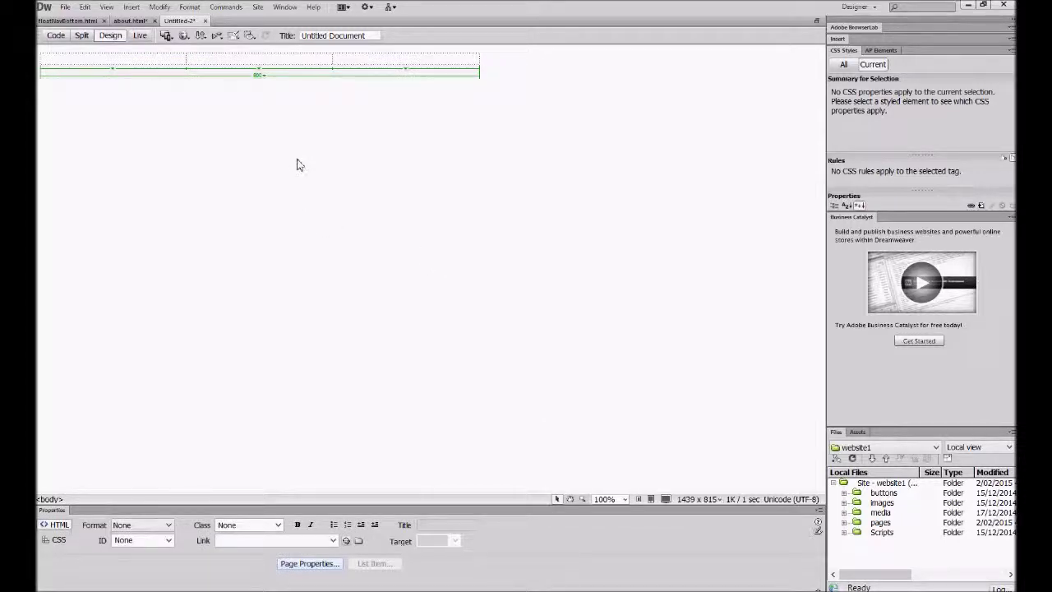
- Wrap the table in a div in the page code, with <div> before the table and </div> after it
click(57, 38)
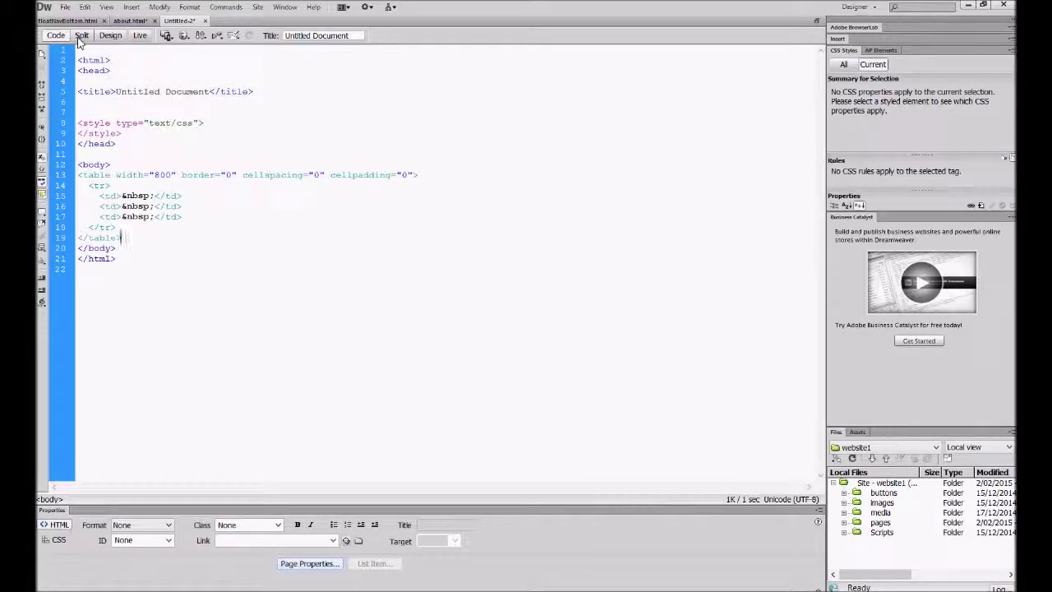
drag(123, 237, 77, 174)
click(115, 165)
key(Return)
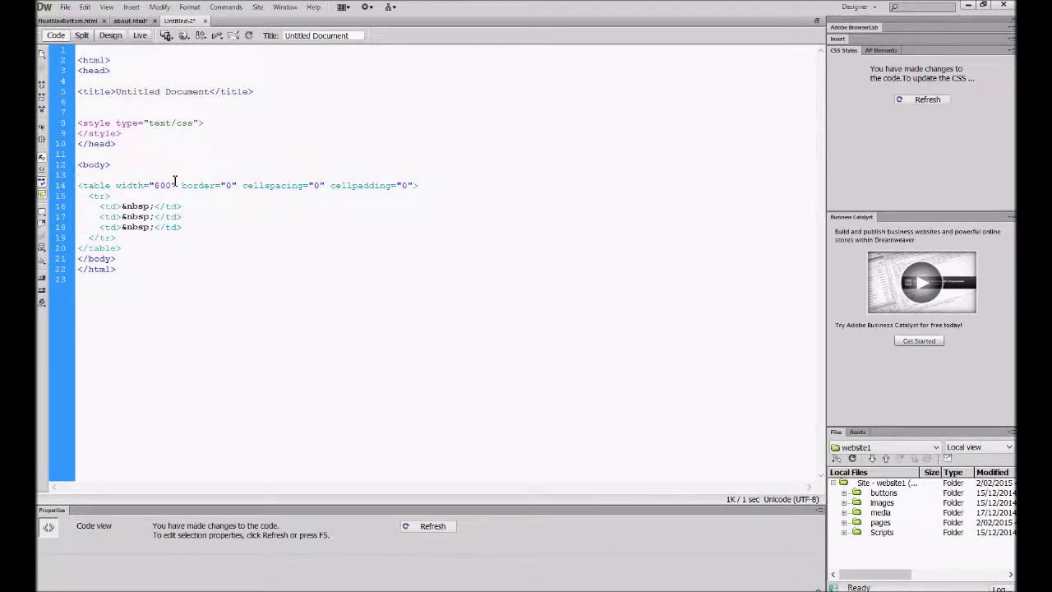
text(<div)
key(Escape)
text(>)
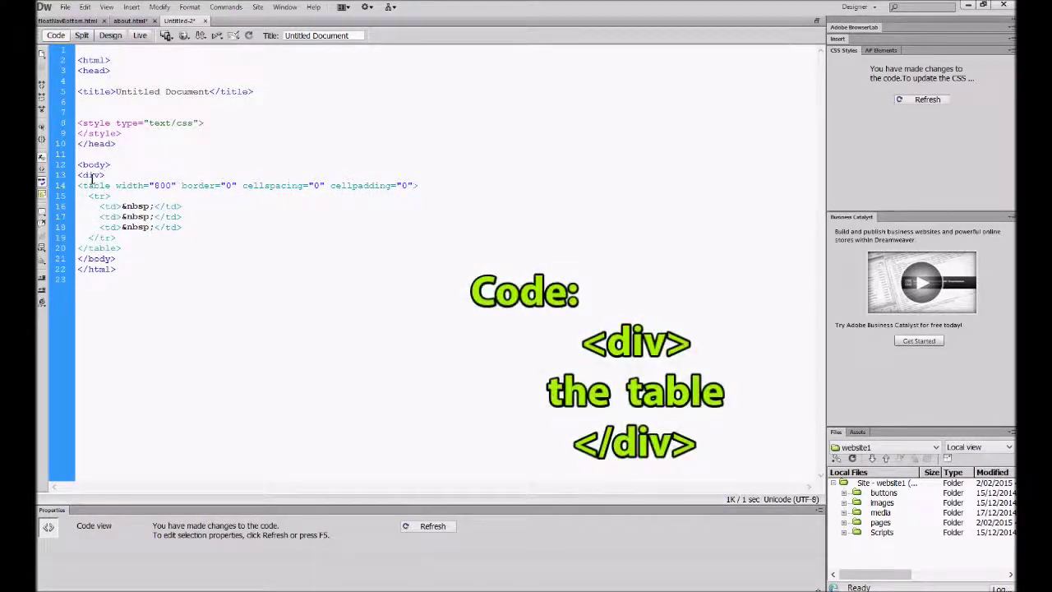
click(125, 246)
key(Return)
text(<)
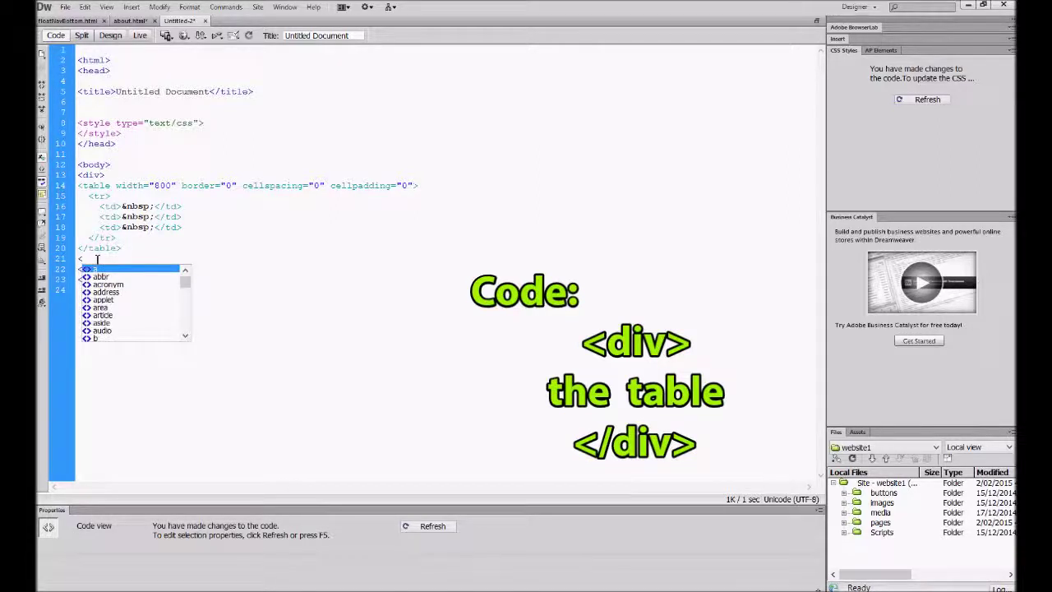
text(/div>)
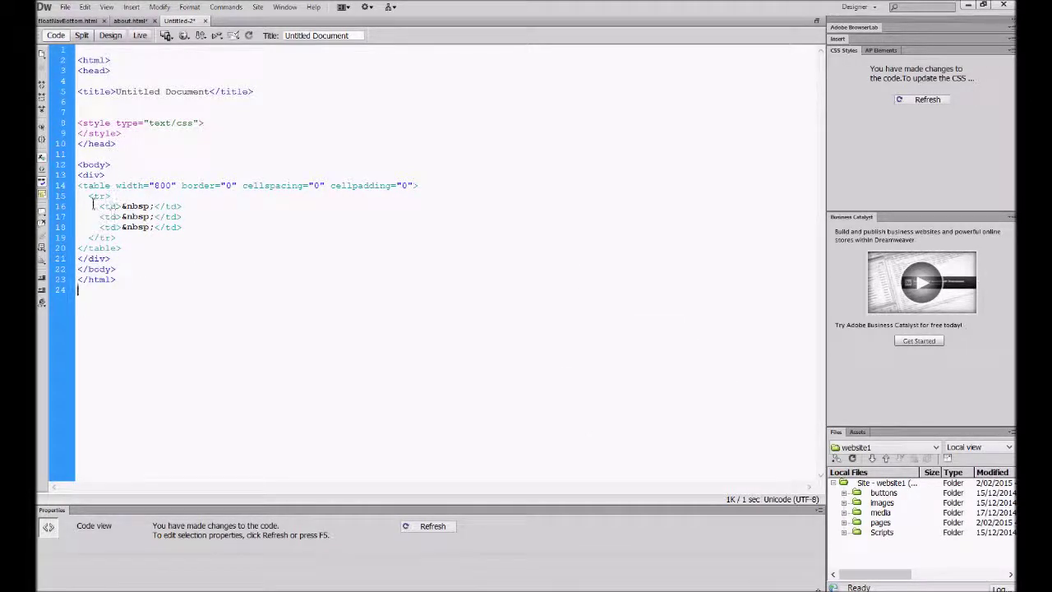
- Set the table's alignment to Center within the div in the visual layout
click(110, 35)
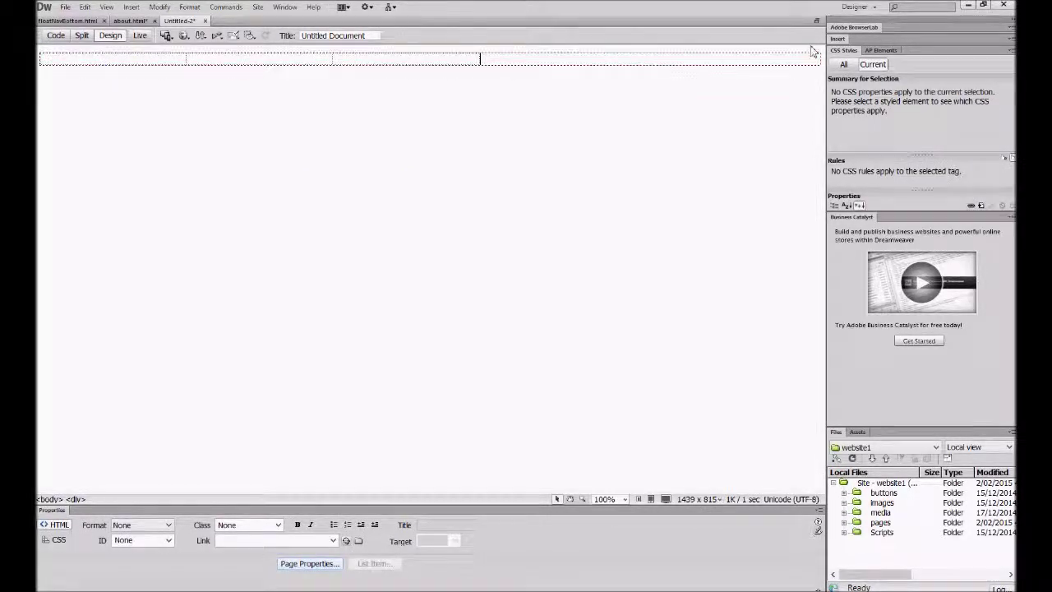
click(644, 57)
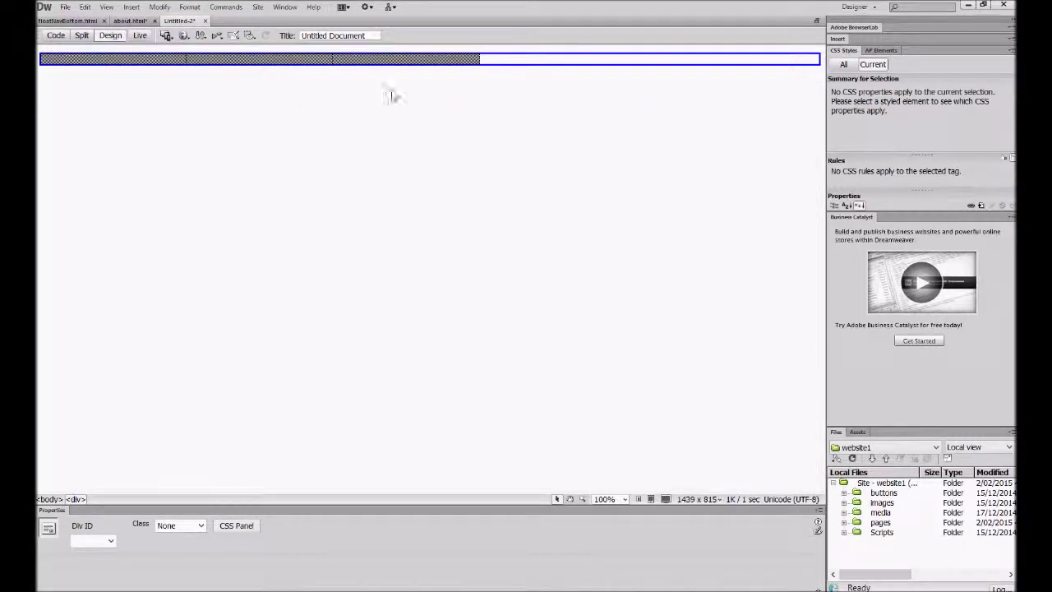
click(493, 59)
click(479, 60)
click(465, 62)
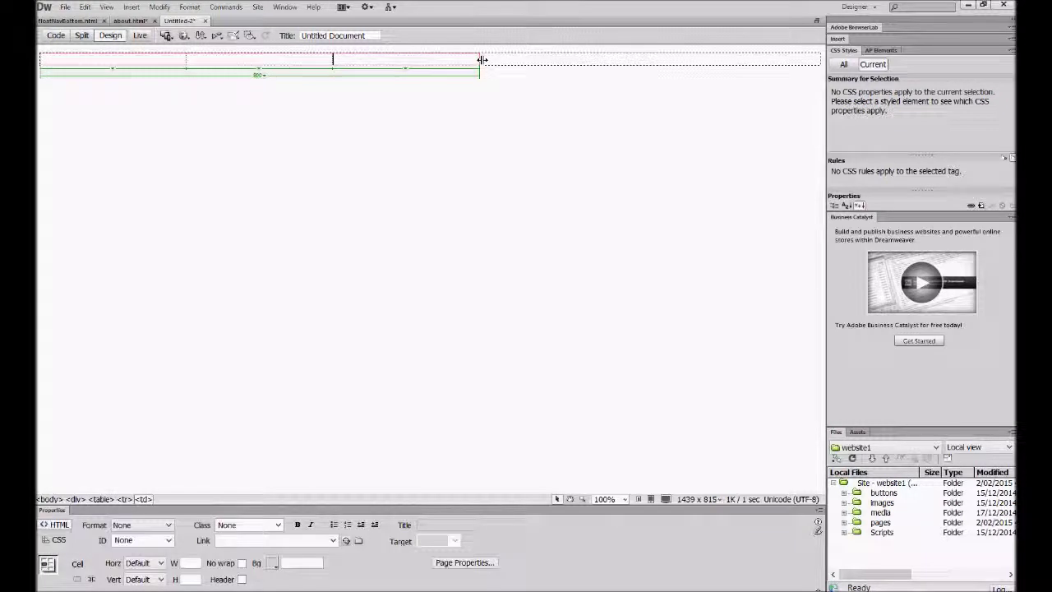
click(479, 60)
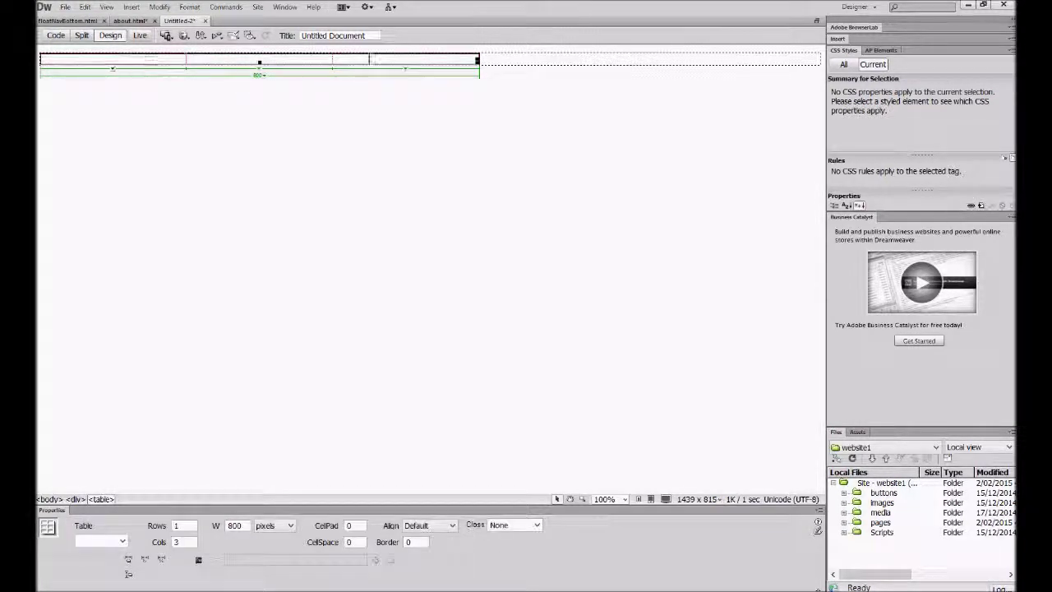
click(428, 525)
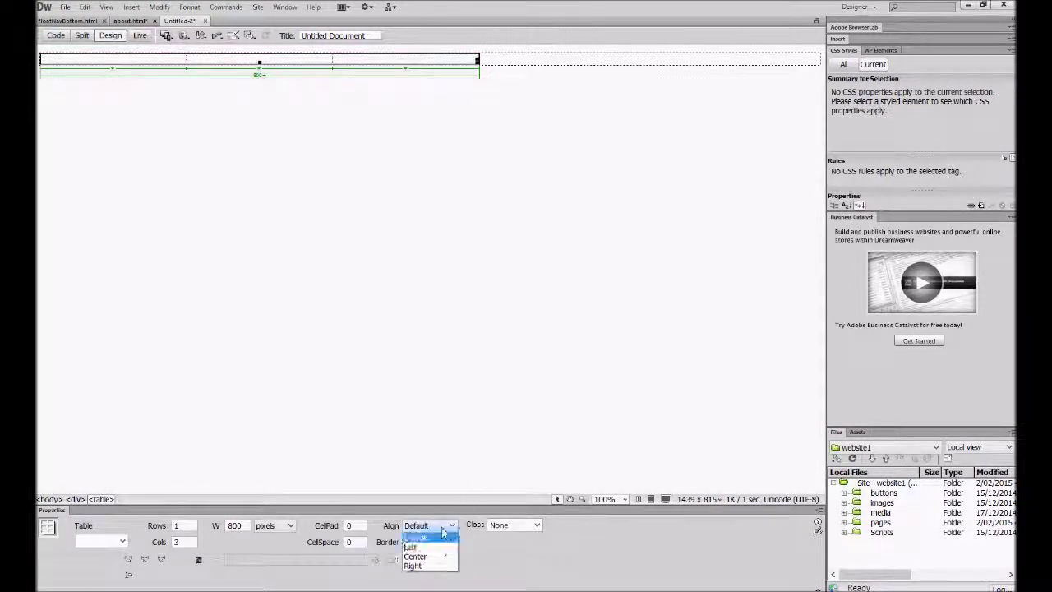
click(415, 557)
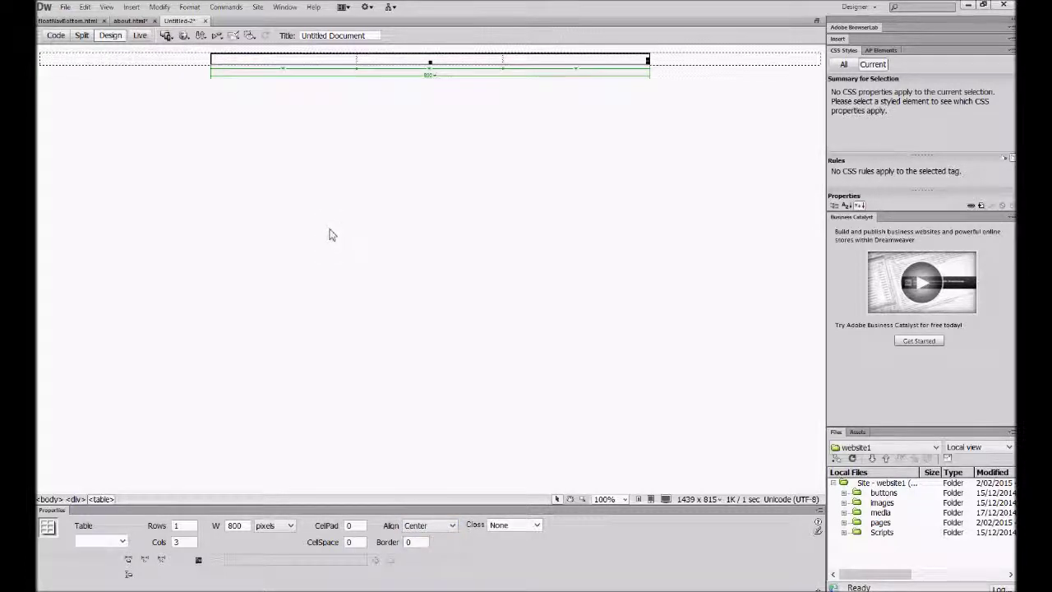
click(320, 158)
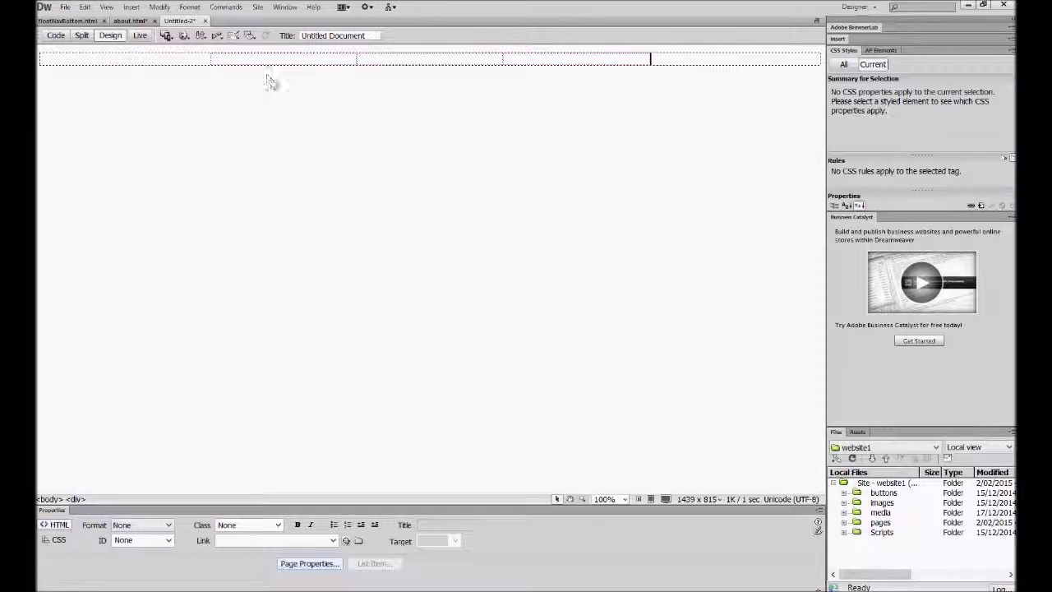
- Create a new CSS class rule named floatNav, defined in this document only
click(981, 205)
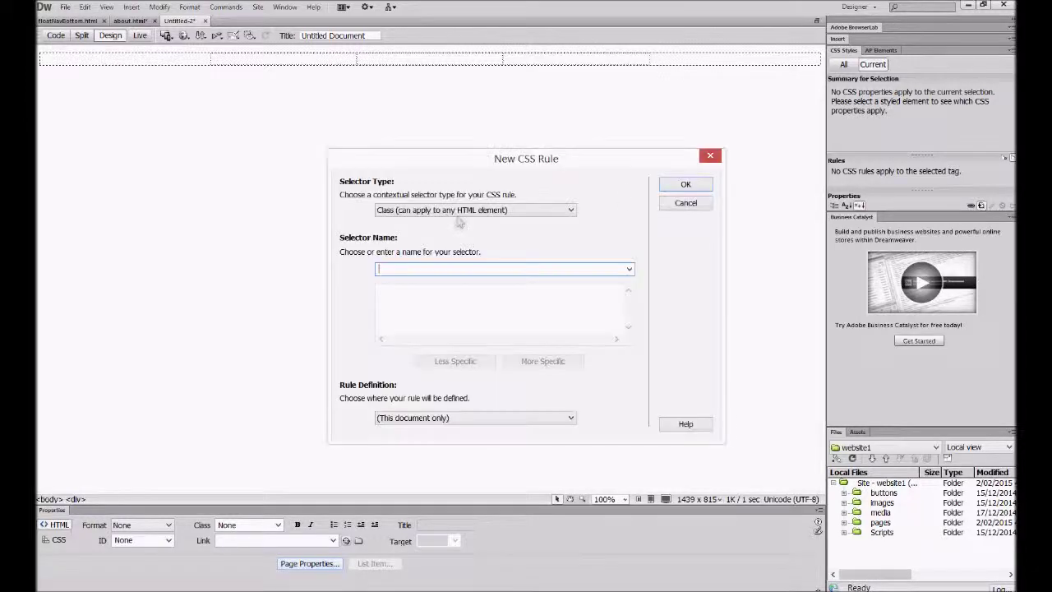
text(floatNav)
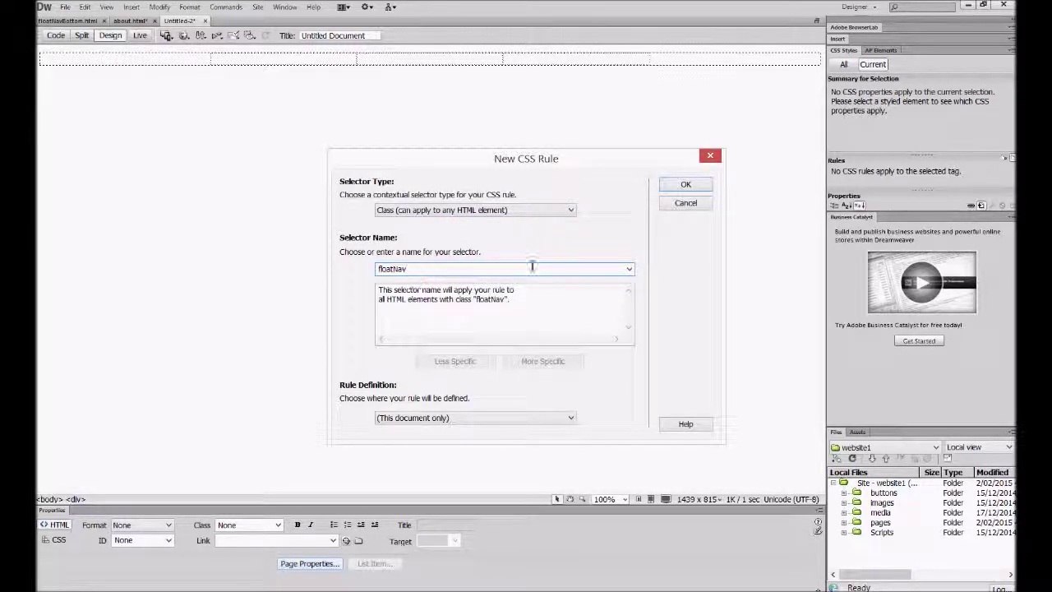
click(685, 186)
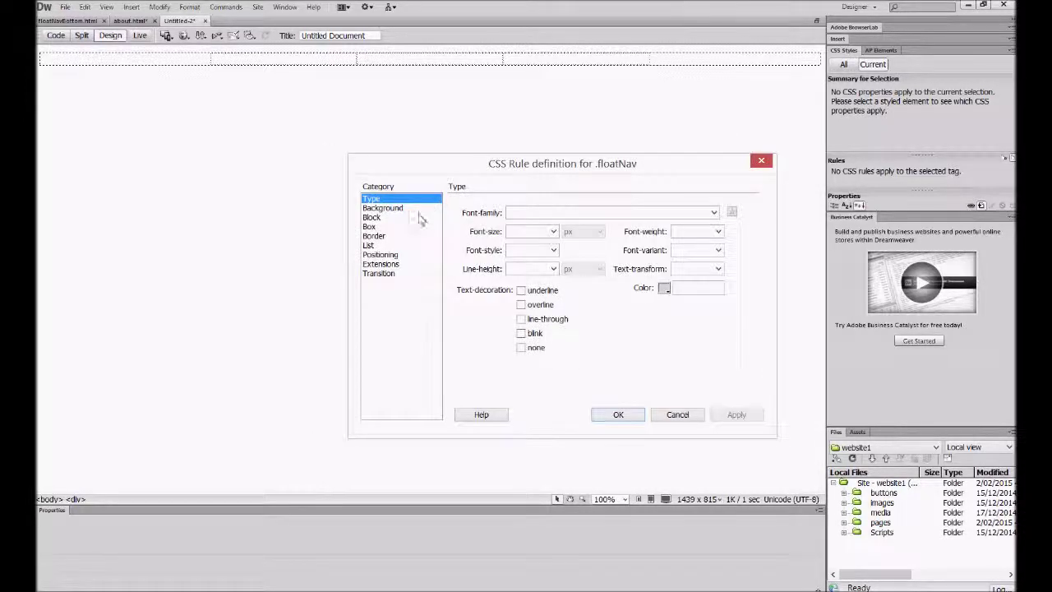
- Set the floatNav rule's position to fixed and its width to 100%
click(392, 256)
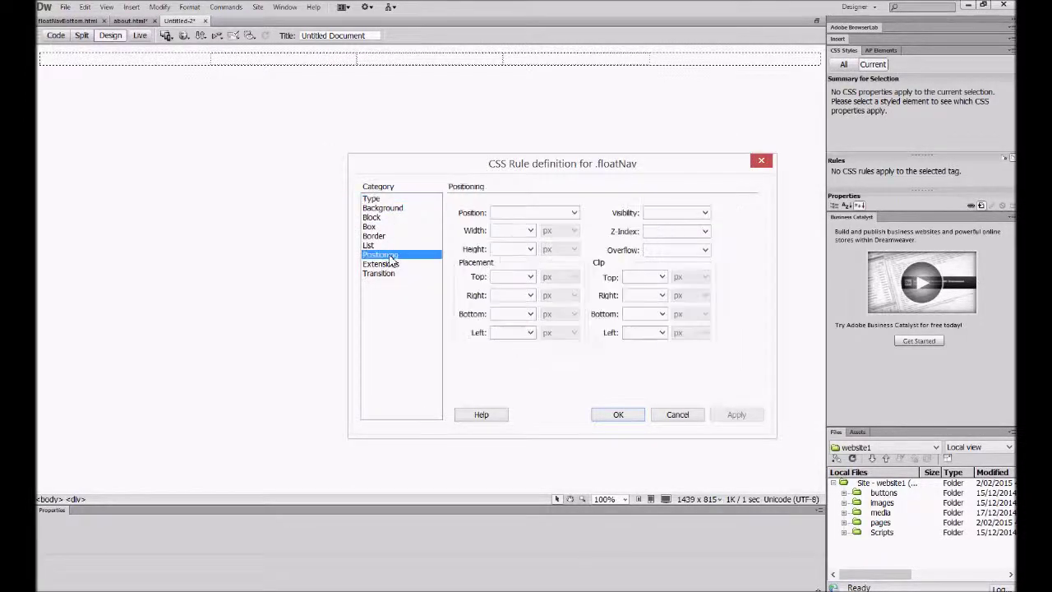
click(575, 212)
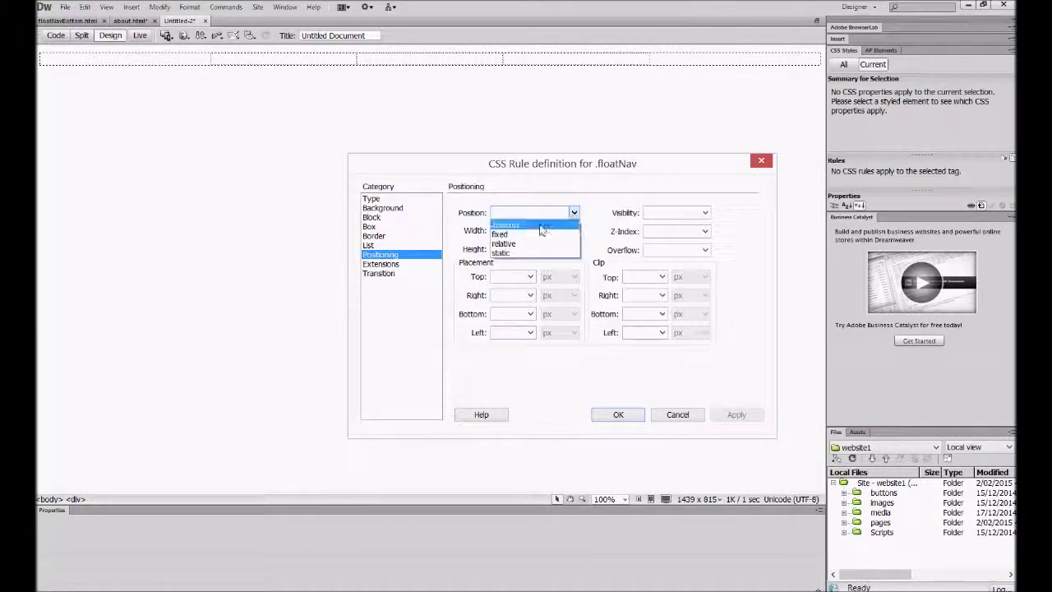
click(503, 234)
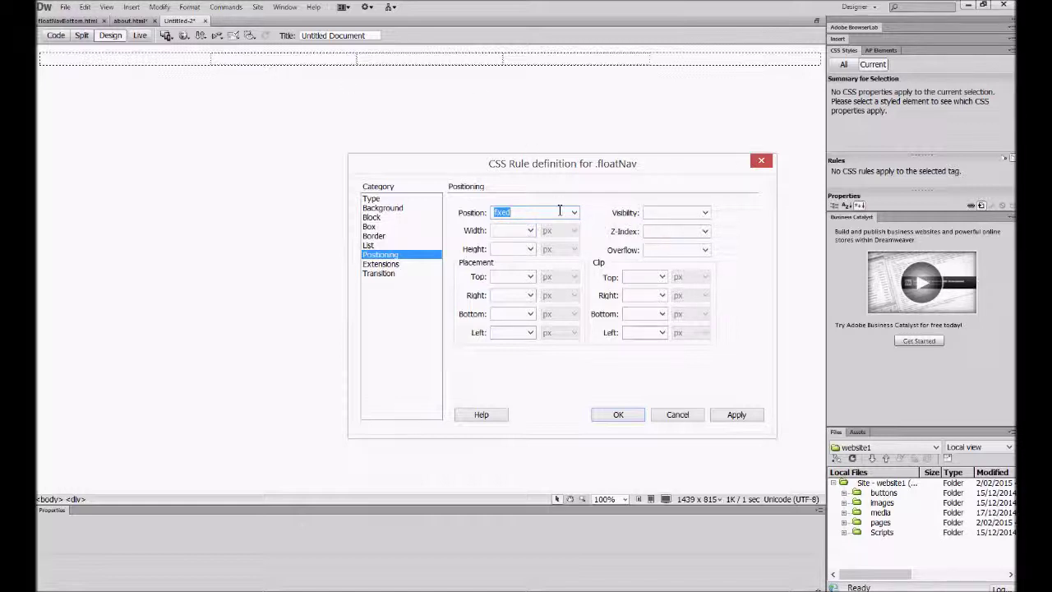
click(518, 230)
click(518, 230)
text(100)
click(573, 232)
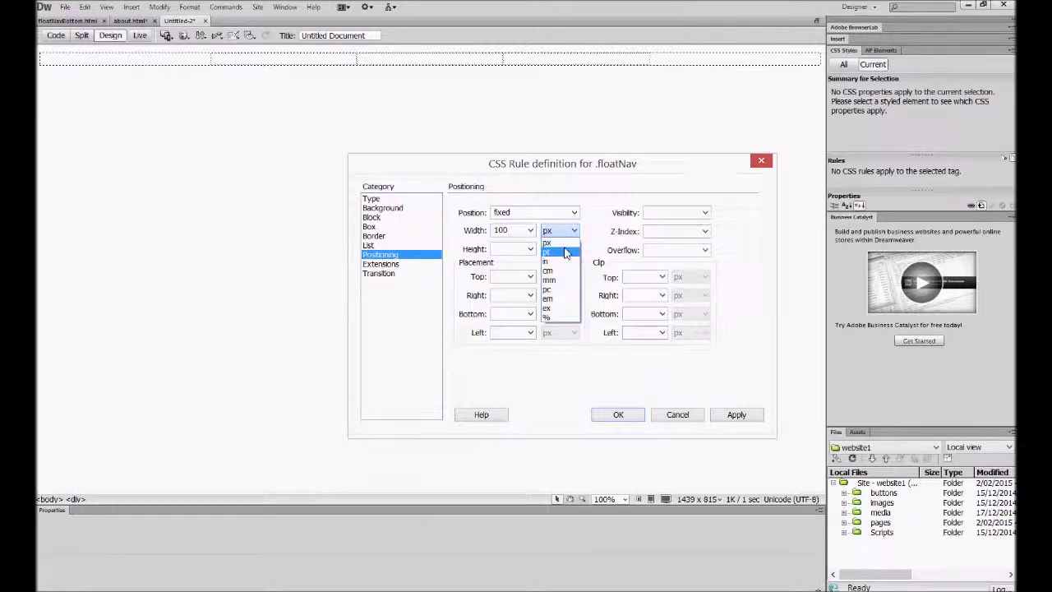
click(548, 317)
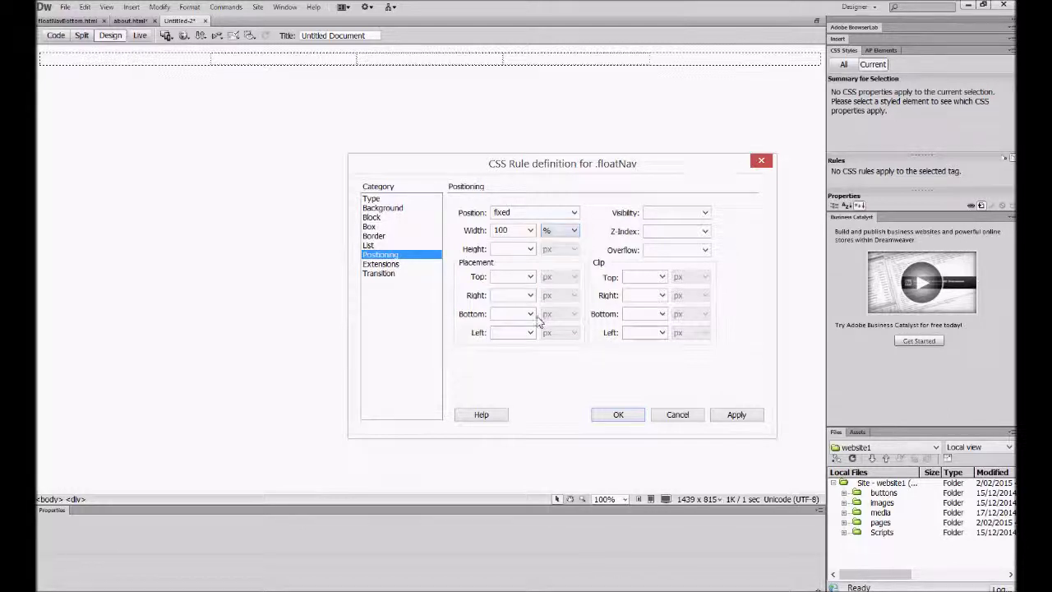
- Set the floatNav rule's height to 30 px and top placement to 0 px, and save the rule
click(511, 249)
text(30)
click(521, 280)
text(0)
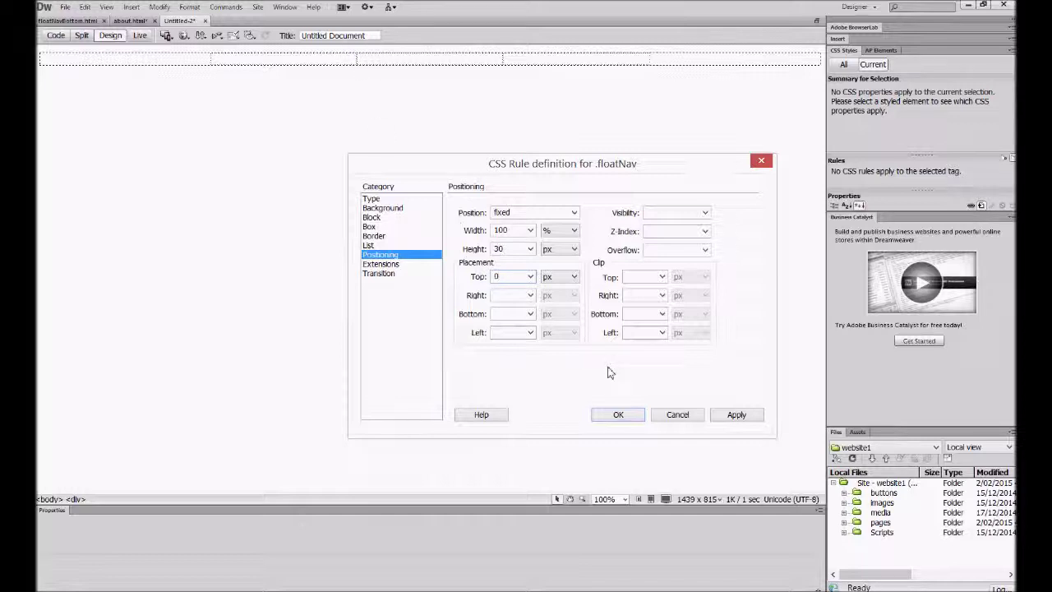
click(734, 414)
click(618, 415)
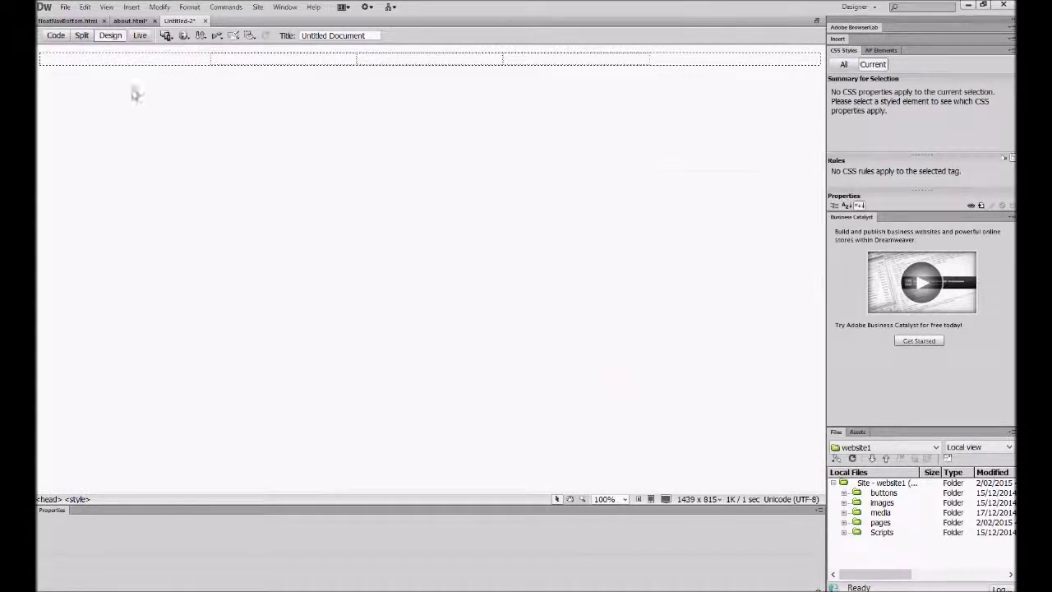
- Check the rule in the page code, and apply the floatNav class to the div around the table
click(54, 37)
click(165, 167)
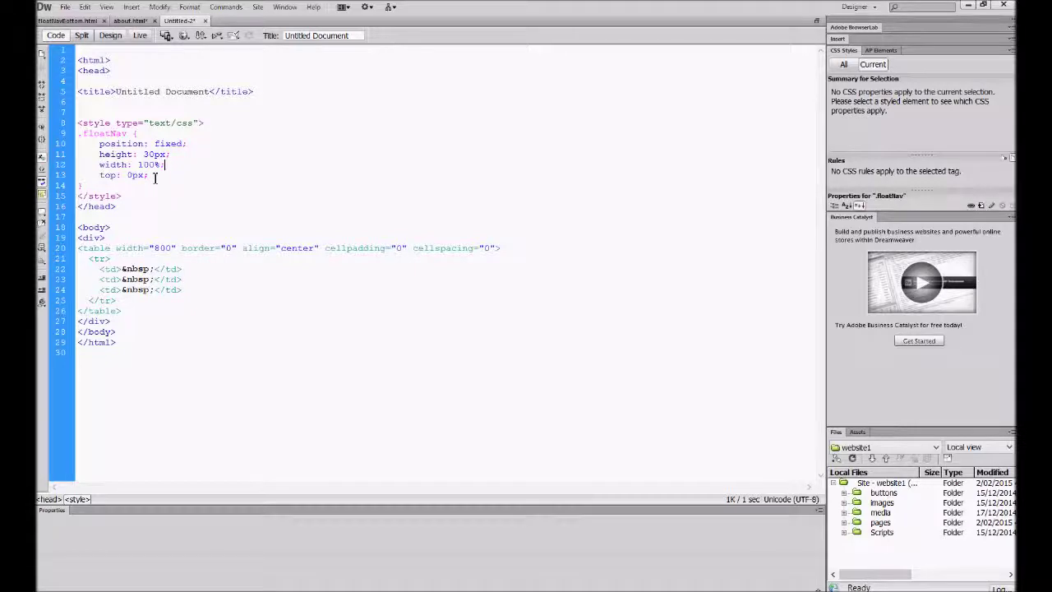
click(110, 35)
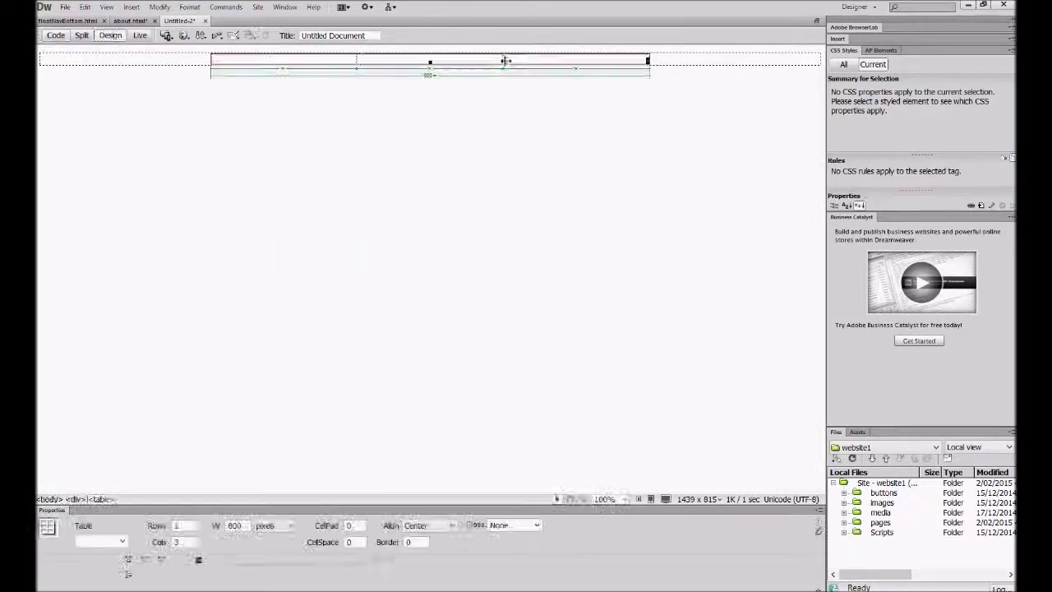
click(713, 70)
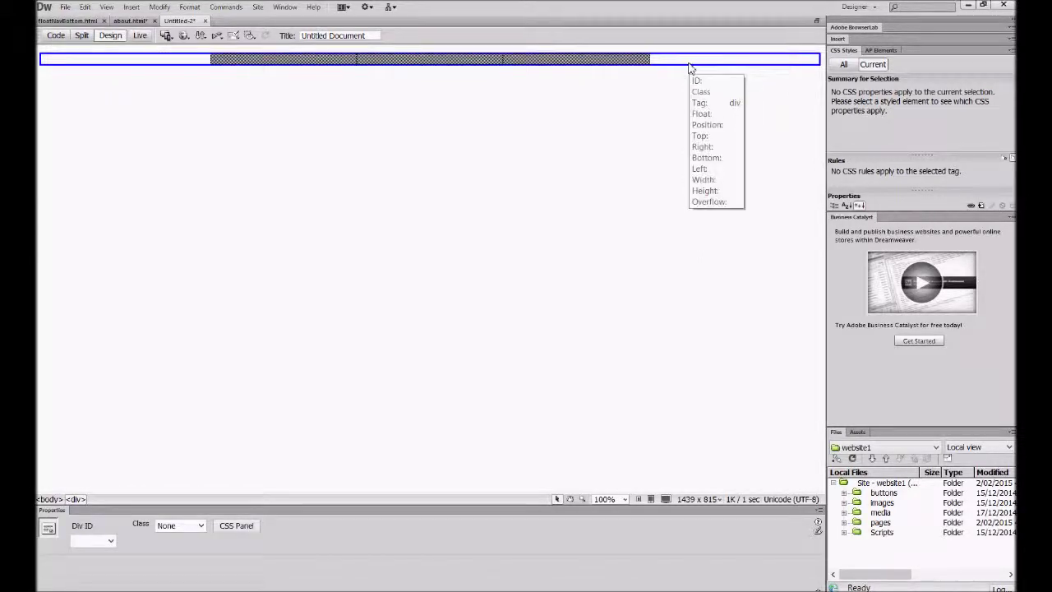
click(200, 526)
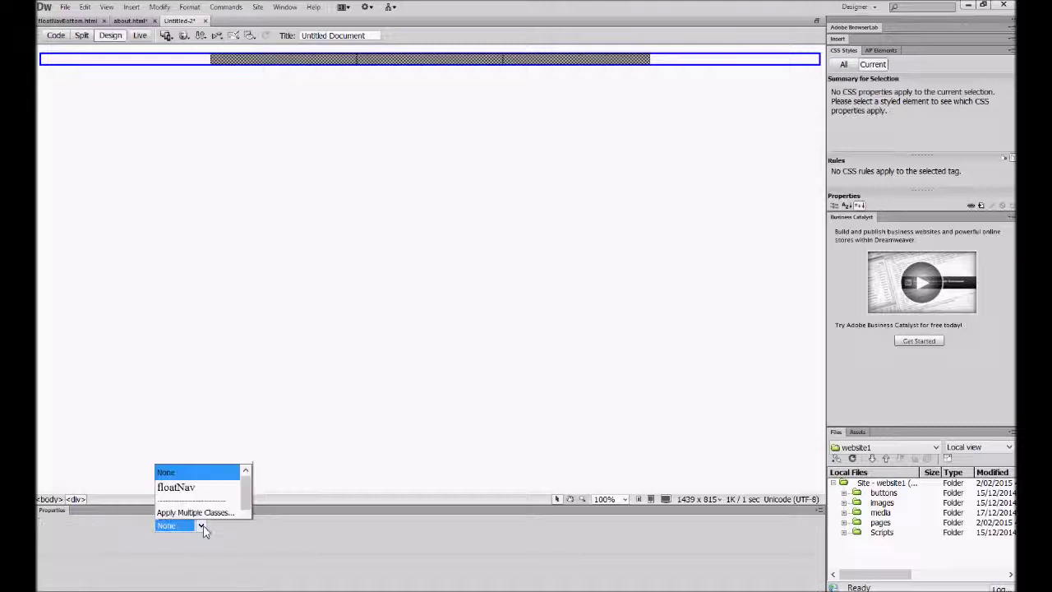
scroll(191, 515, down, 1)
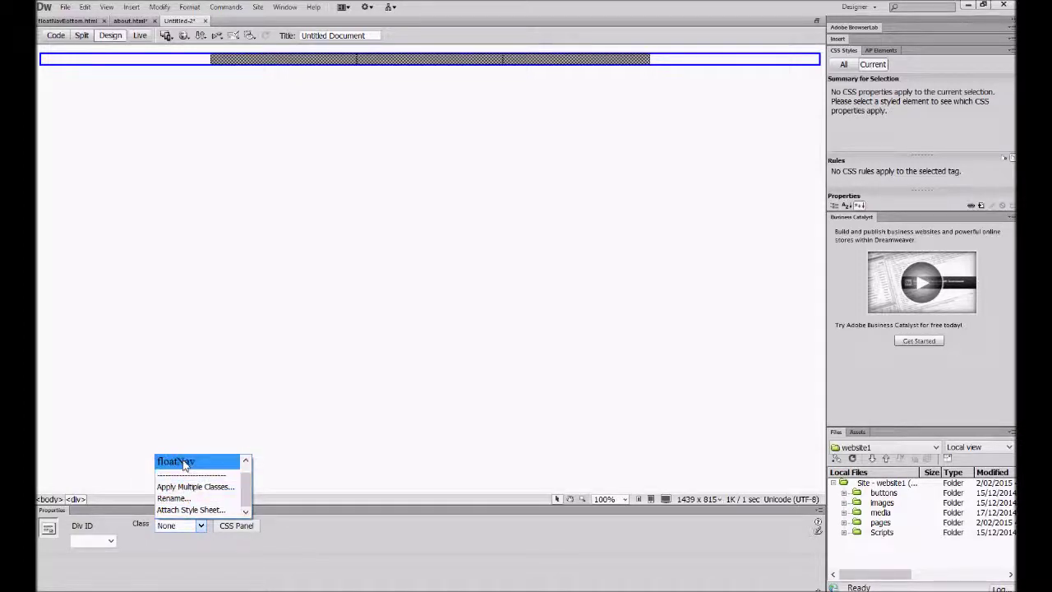
click(185, 463)
click(383, 162)
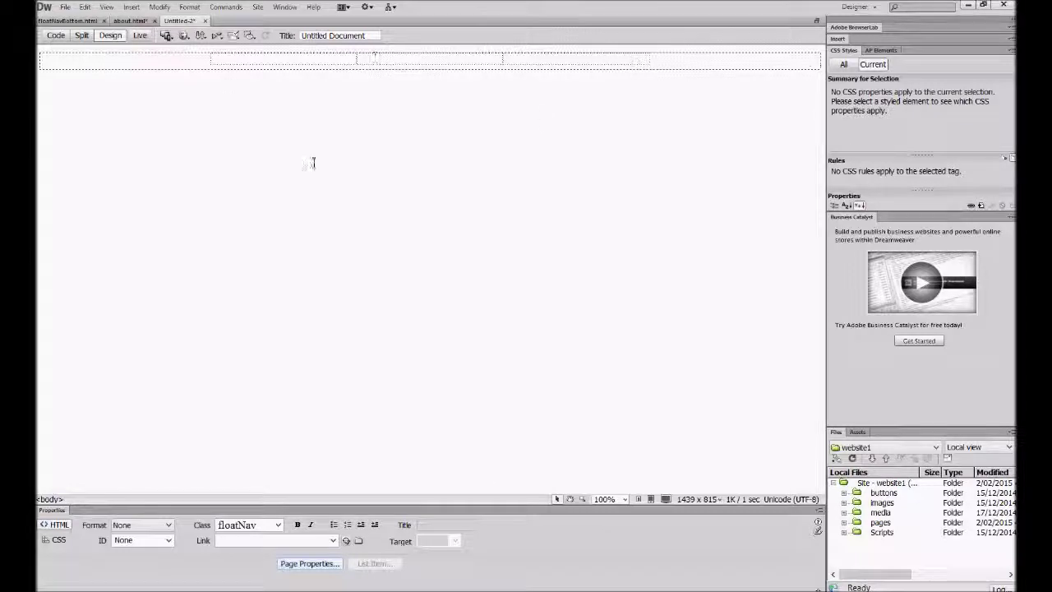
- Fill the three table cells in order with the navigation labels Home, About and Links
click(342, 59)
click(355, 59)
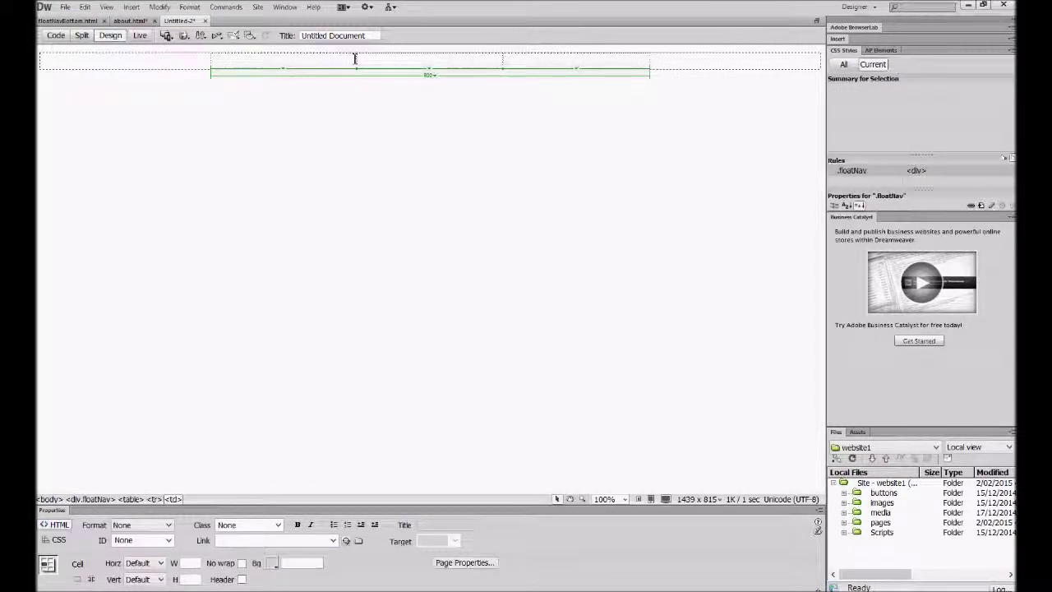
text(Home)
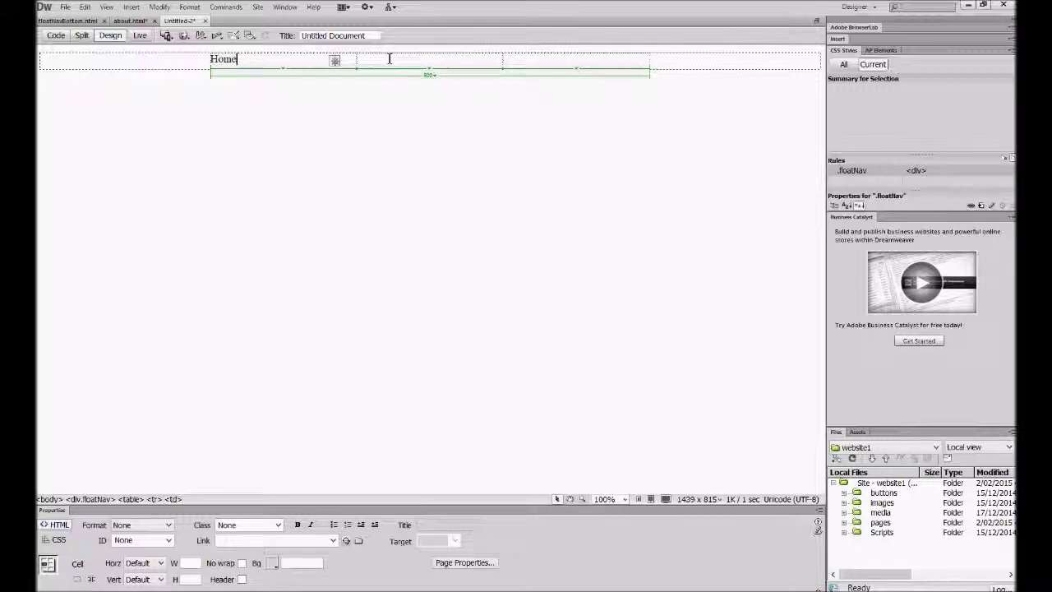
key(Tab)
text(About)
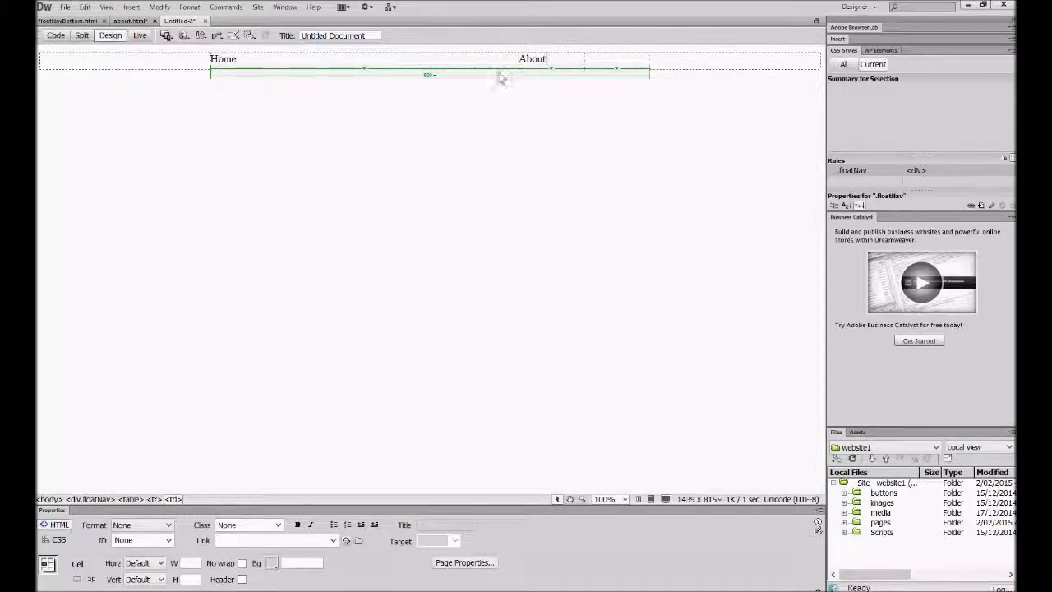
click(646, 59)
text(F)
text(inks)
click(579, 99)
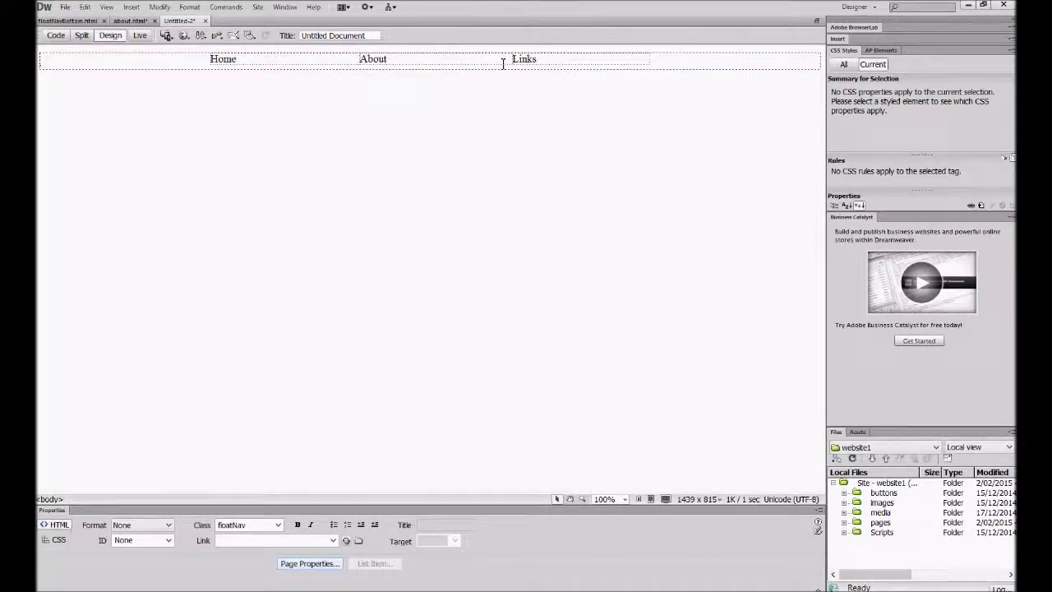
- Centre the contents of the Home, About and Links table cells horizontally
drag(553, 62, 293, 66)
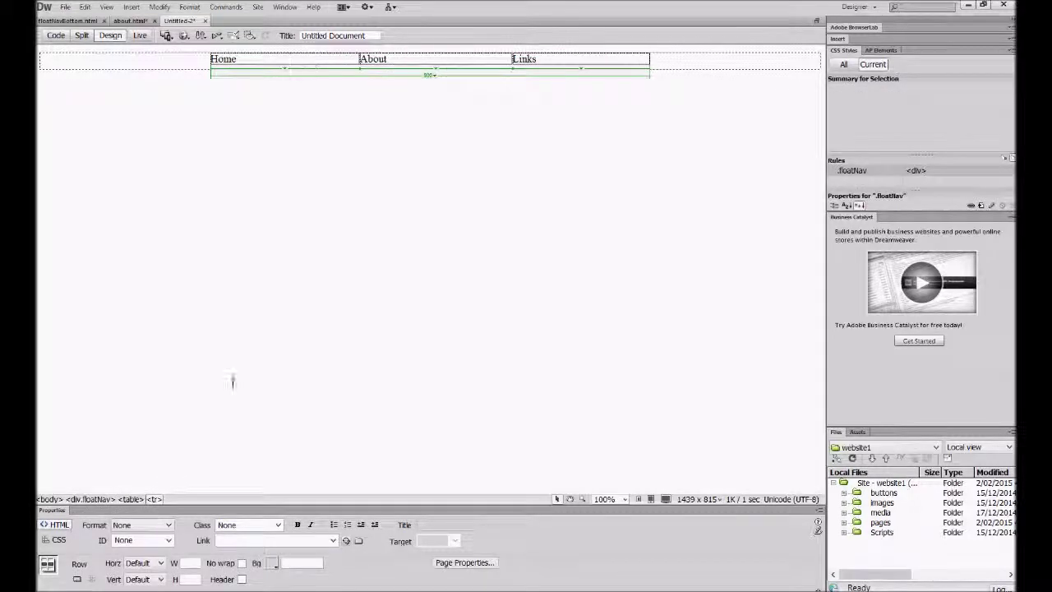
click(144, 563)
click(140, 543)
- Fill the page below the navigation bar with blank lines and many short filler paragraphs, from 1 and 2 down to y67, hj and hj
click(376, 249)
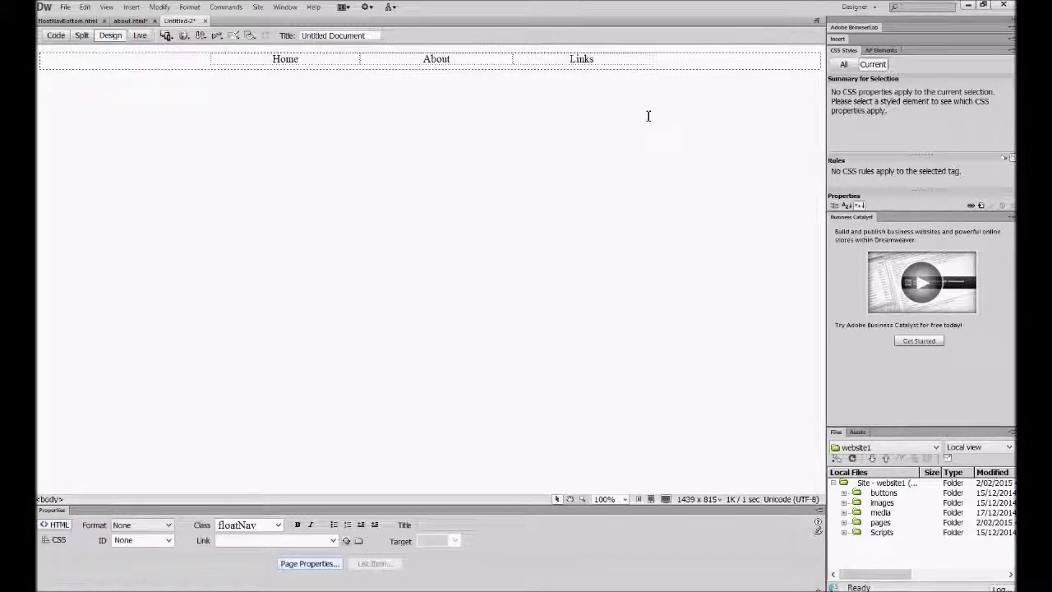
key(Return)
key(Return)
key(Return)
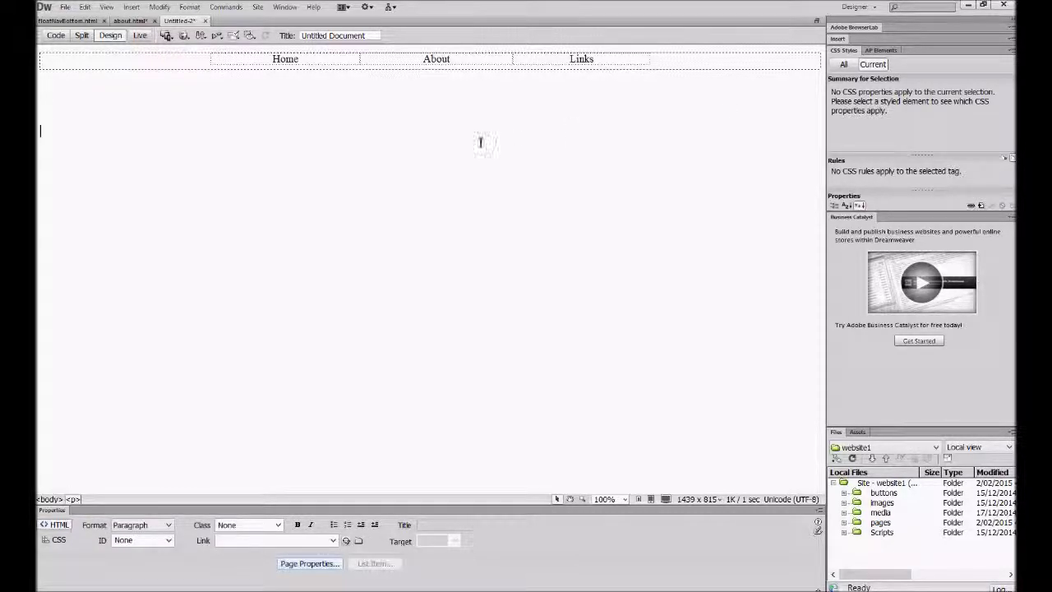
text(1)
key(Return)
text(2)
key(Return)
text(f)
key(Return)
text(g df)
key(Return)
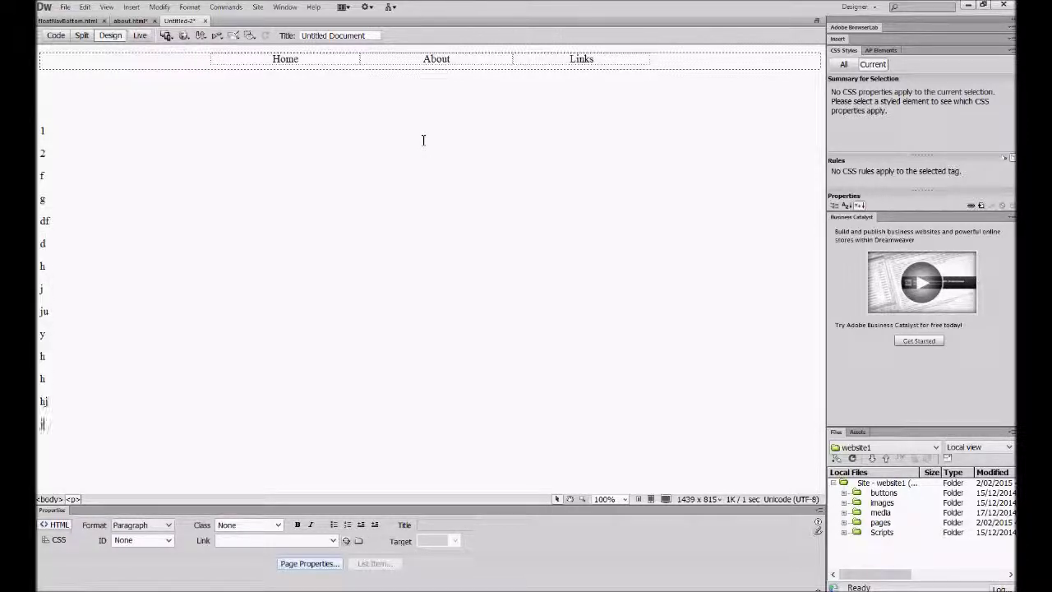
text(j j j j j j j )
text(y67)
key(Return)
text(hj)
key(Return)
text(hj)
key(Return)
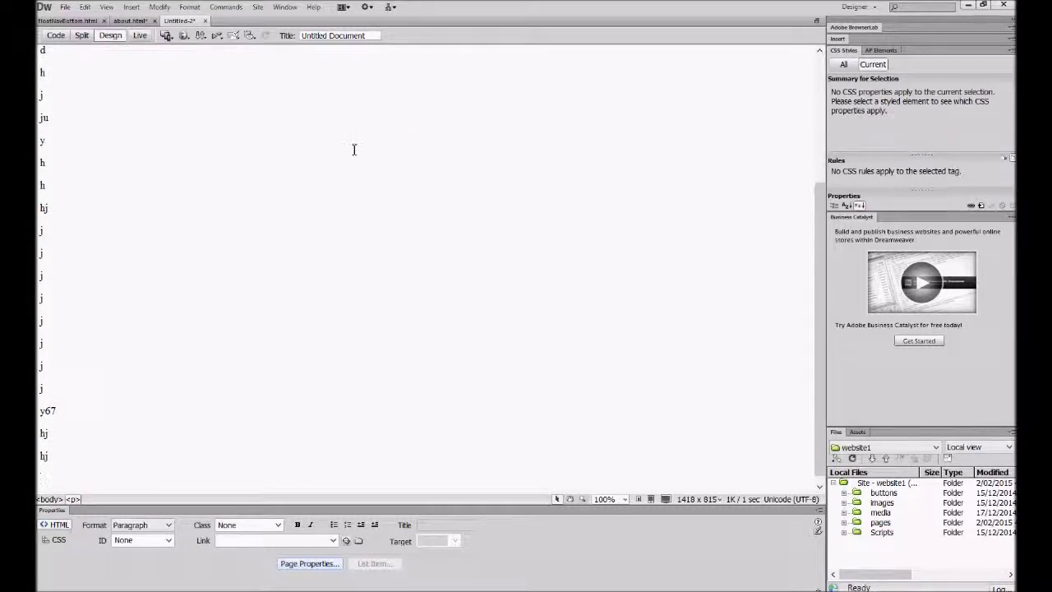
- Save the page to the Desktop under the file name floatText
scroll(354, 150, up, 5)
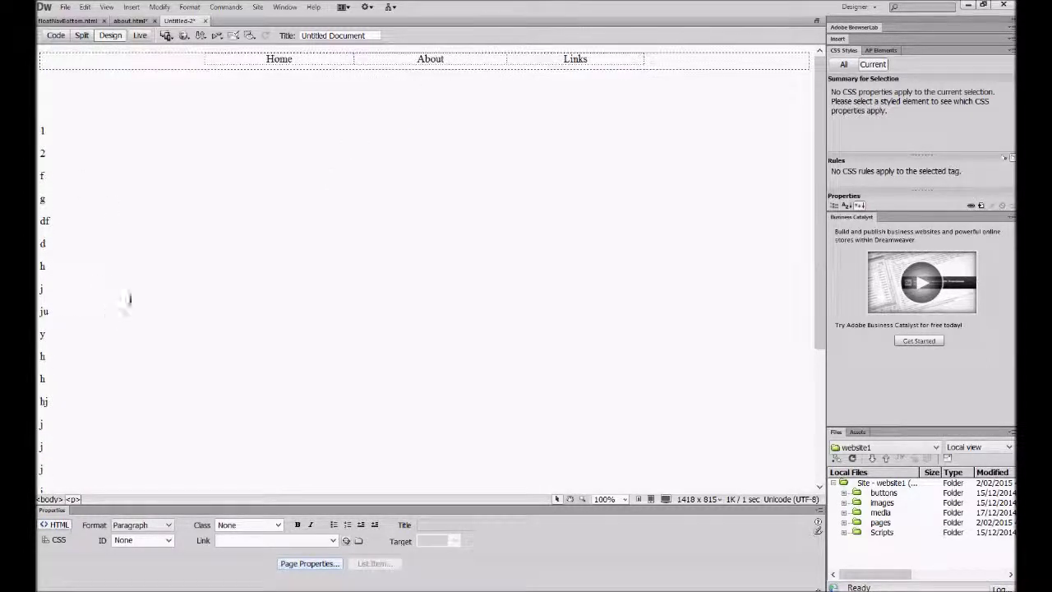
click(65, 7)
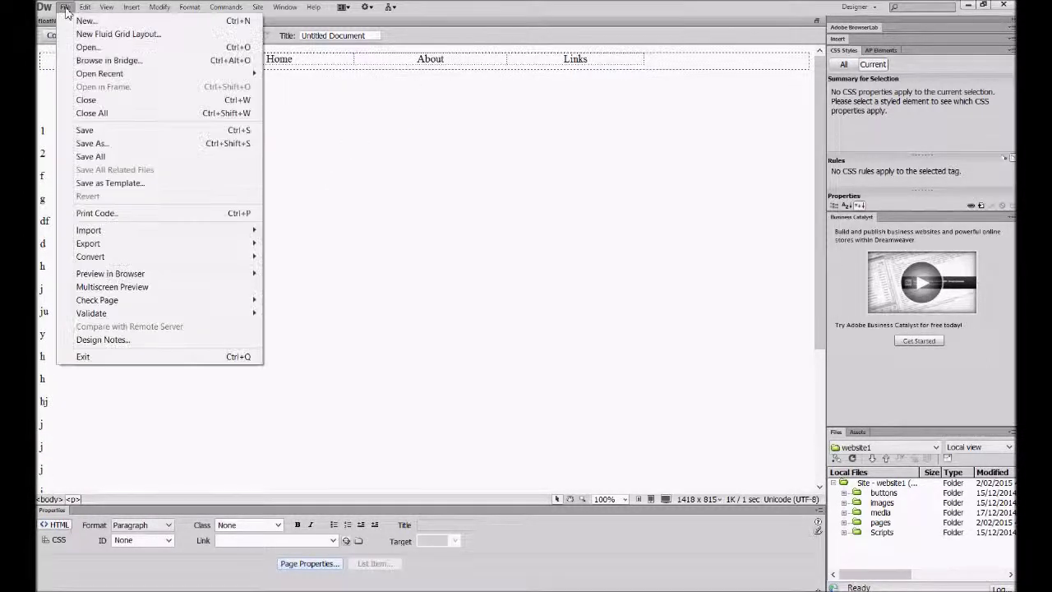
click(114, 149)
text(flo)
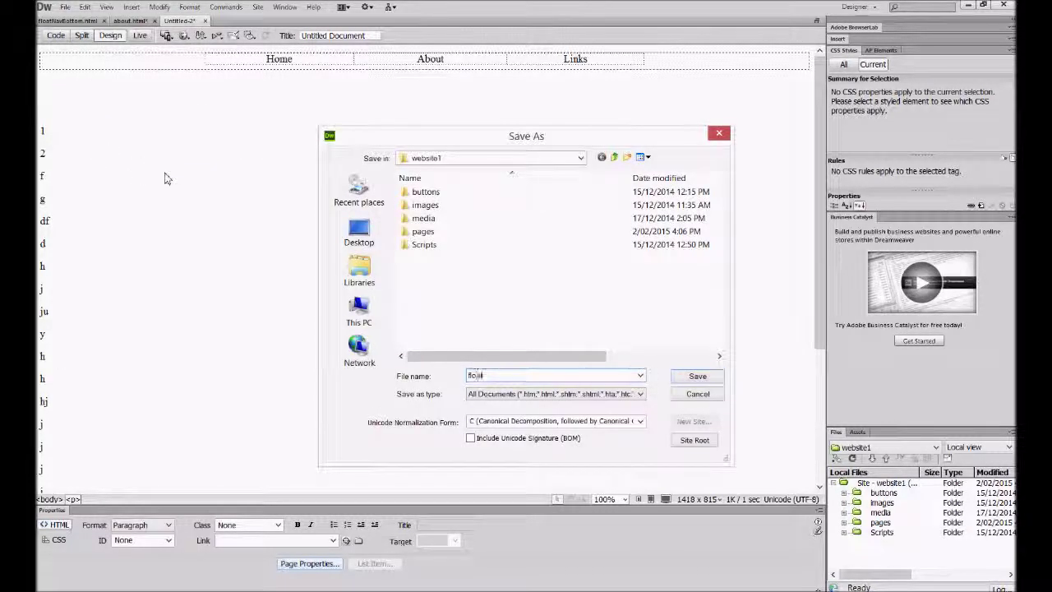
text(atText)
click(359, 233)
click(697, 376)
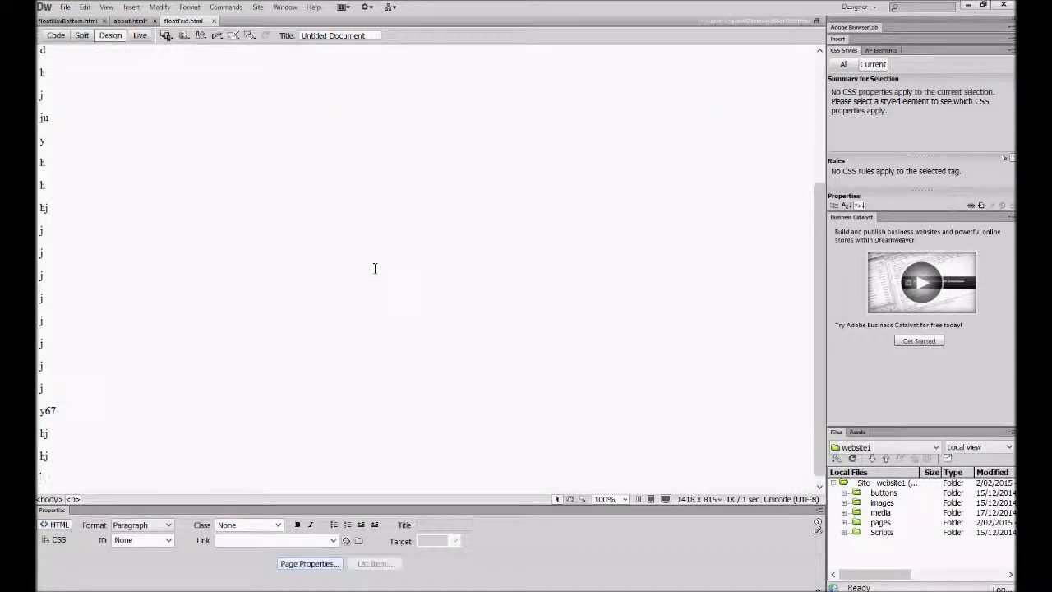
- Preview the page in the browser, and scroll it in a smaller, widened window to check whether the navigation bar stays fixed
key(F12)
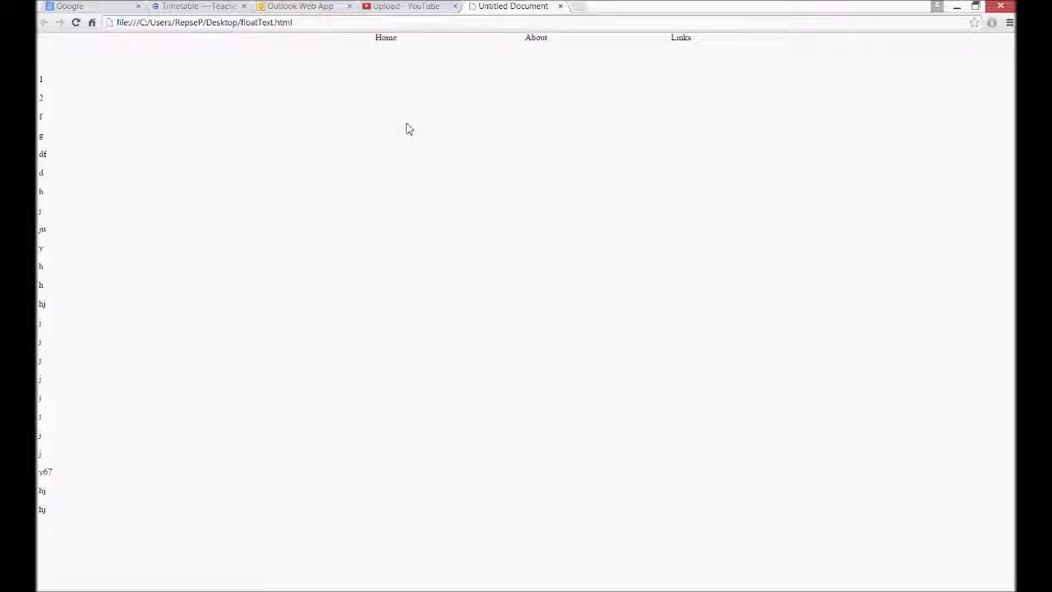
click(976, 5)
scroll(477, 183, down, 3)
scroll(480, 186, up, 3)
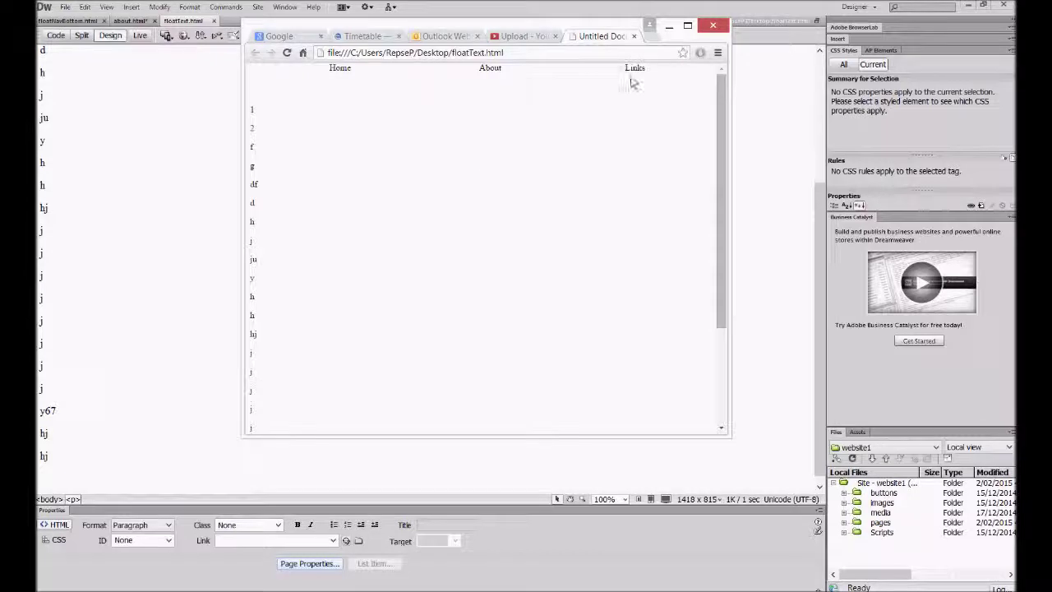
drag(727, 438, 919, 384)
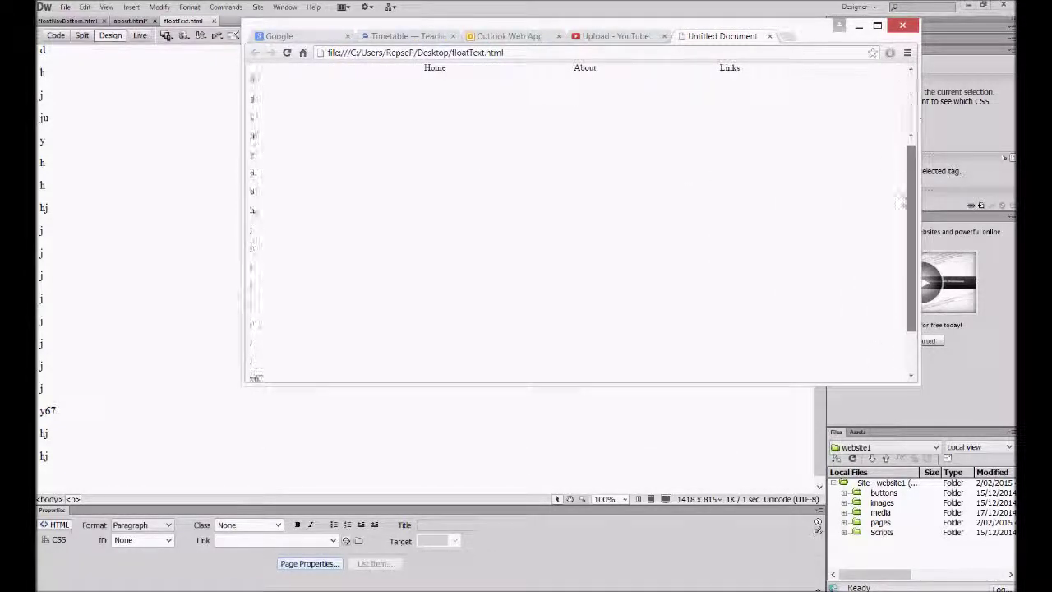
mouse_move(911, 90)
mouse_down()
mouse_move(911, 255)
mouse_move(910, 107)
mouse_up()
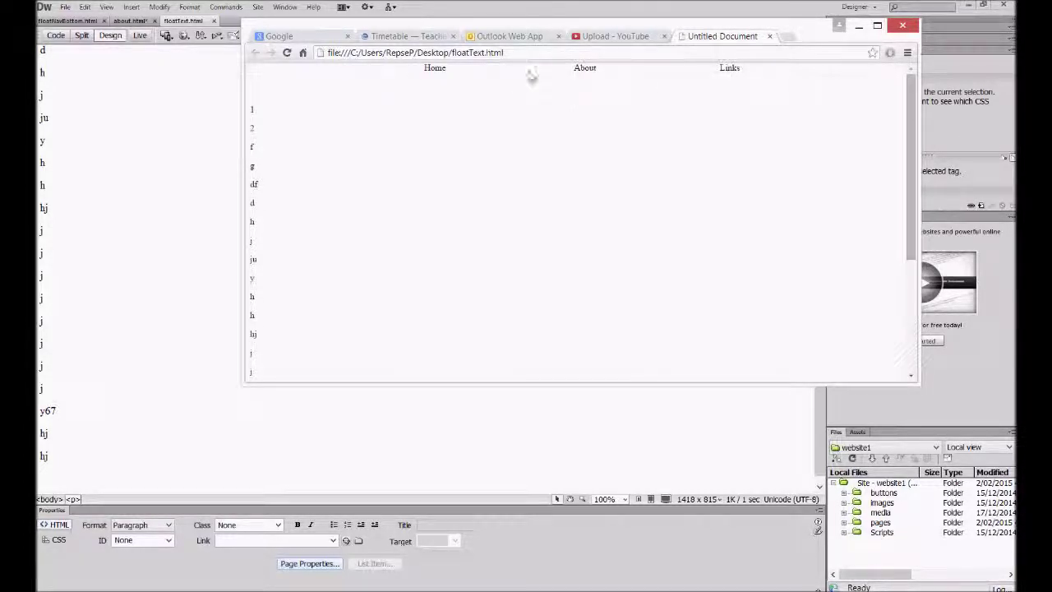
mouse_move(911, 111)
mouse_down()
mouse_move(911, 222)
mouse_move(911, 107)
mouse_up()
click(858, 25)
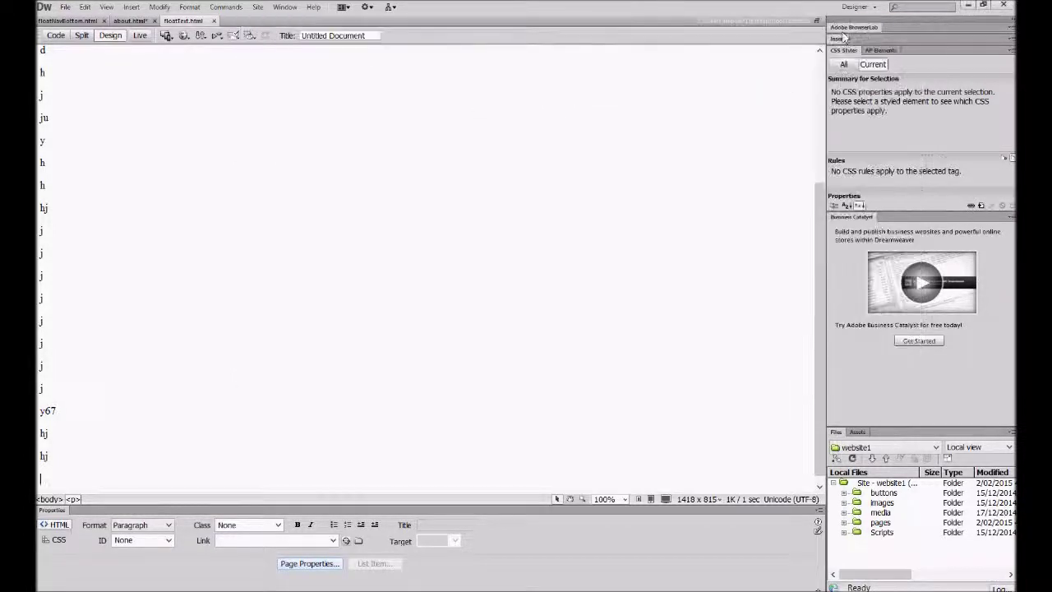
- Add a background-color of #9F0 to the floatNav rule in the page code, and return to the full design view
click(56, 35)
click(81, 35)
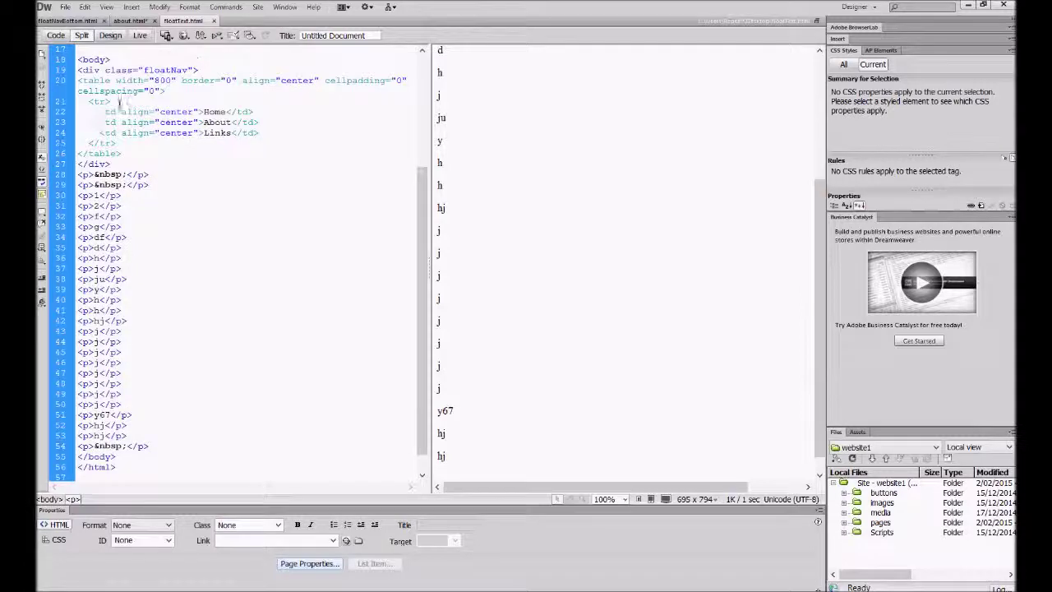
scroll(119, 104, up, 5)
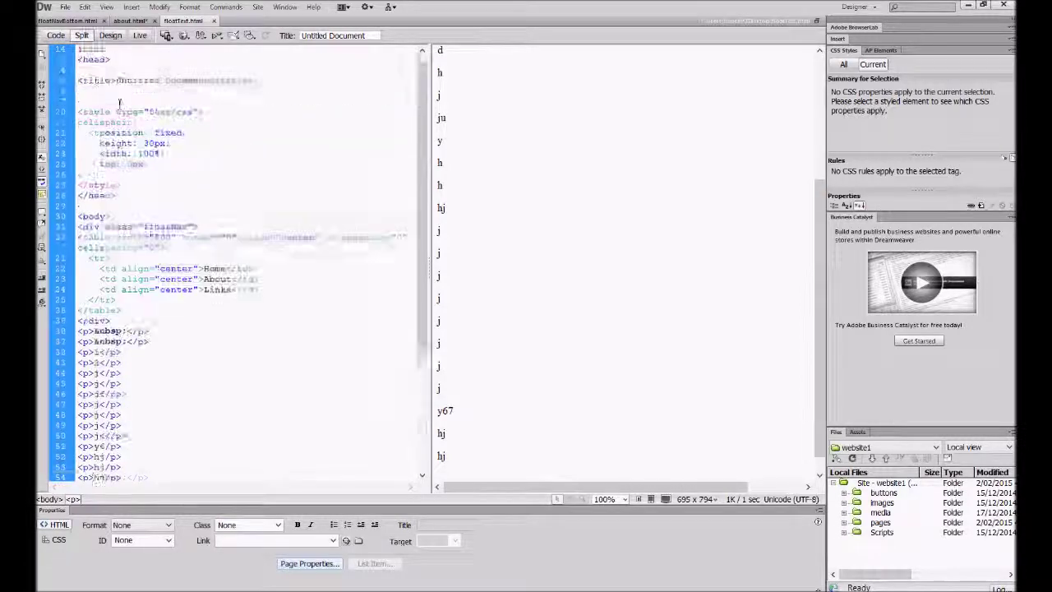
click(150, 175)
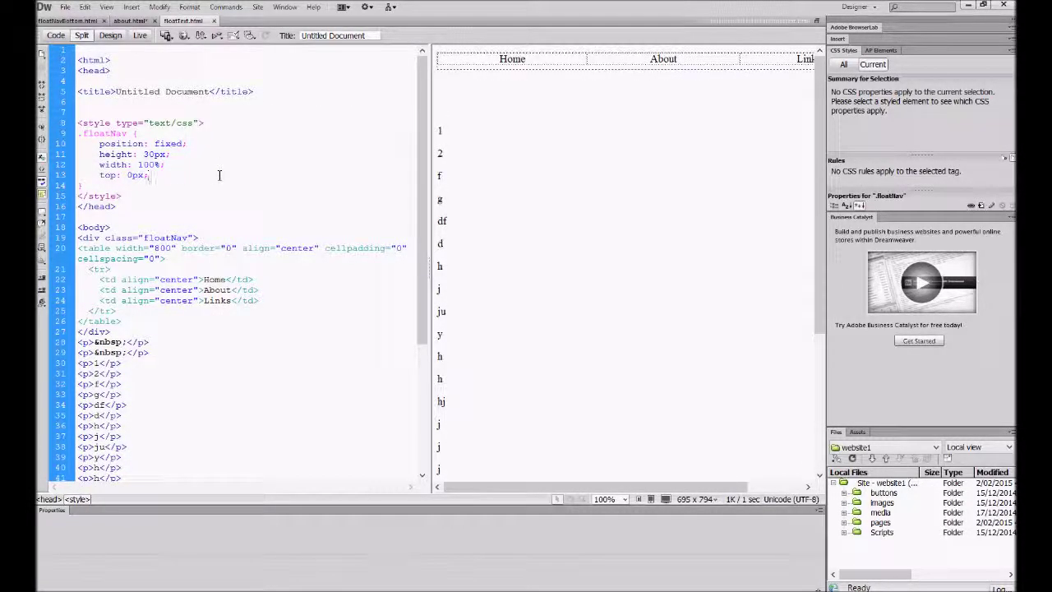
key(Return)
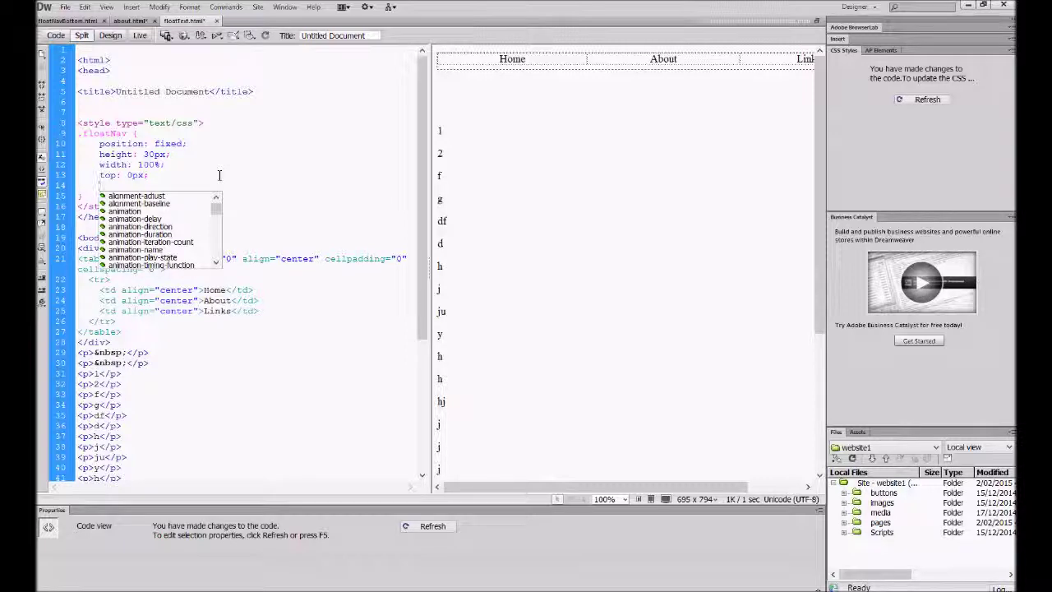
text(background)
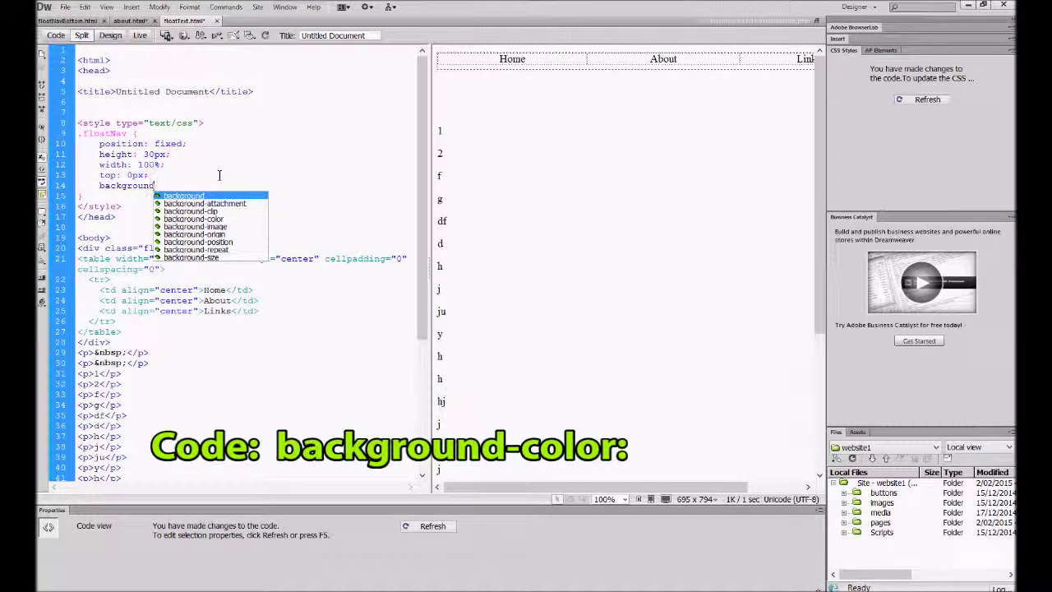
key(Down)
key(Down)
key(Down)
key(Return)
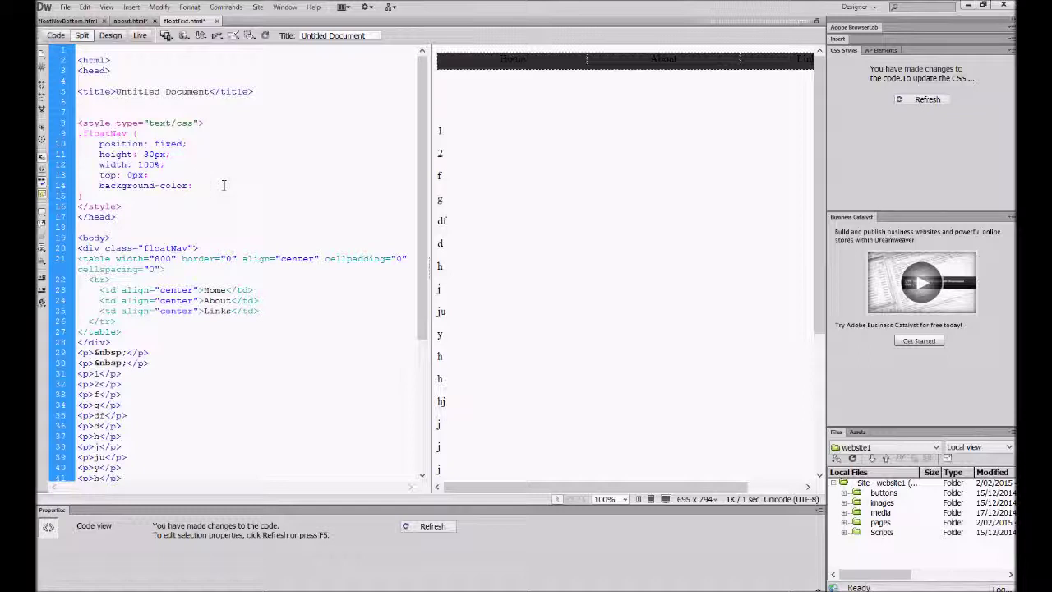
text(#)
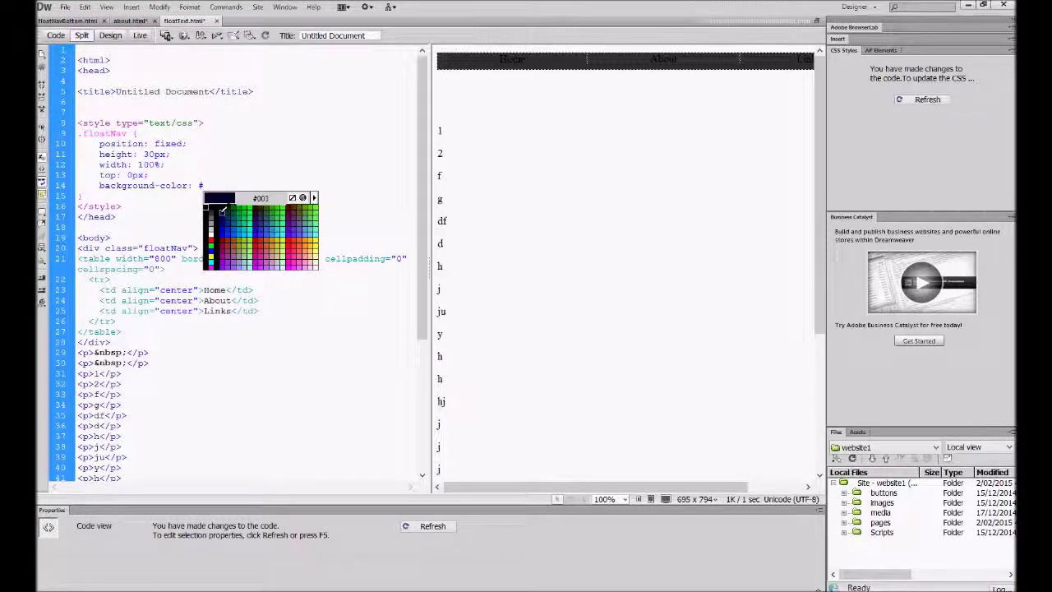
click(256, 237)
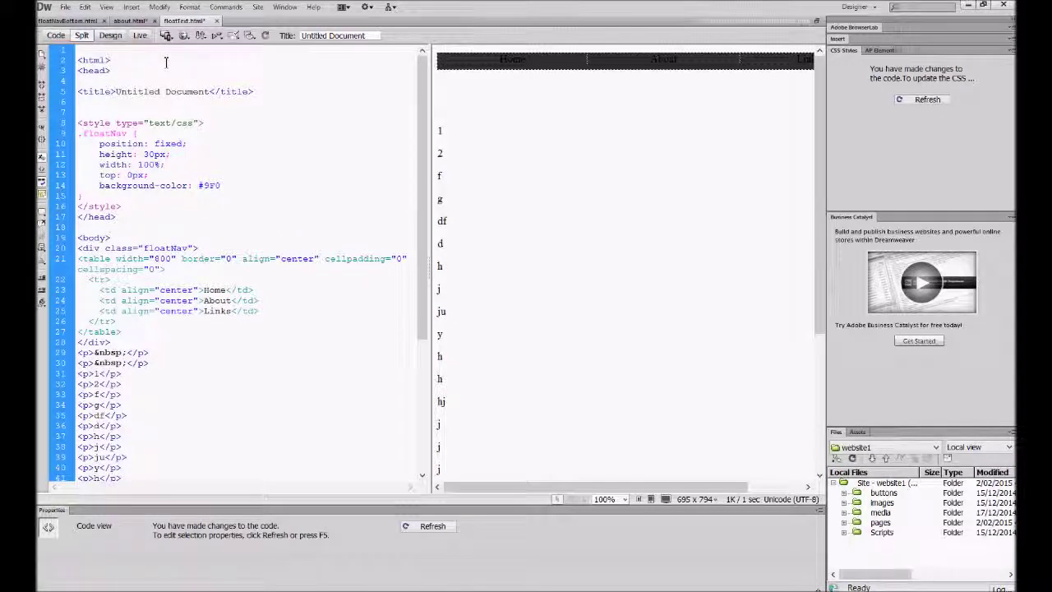
click(110, 36)
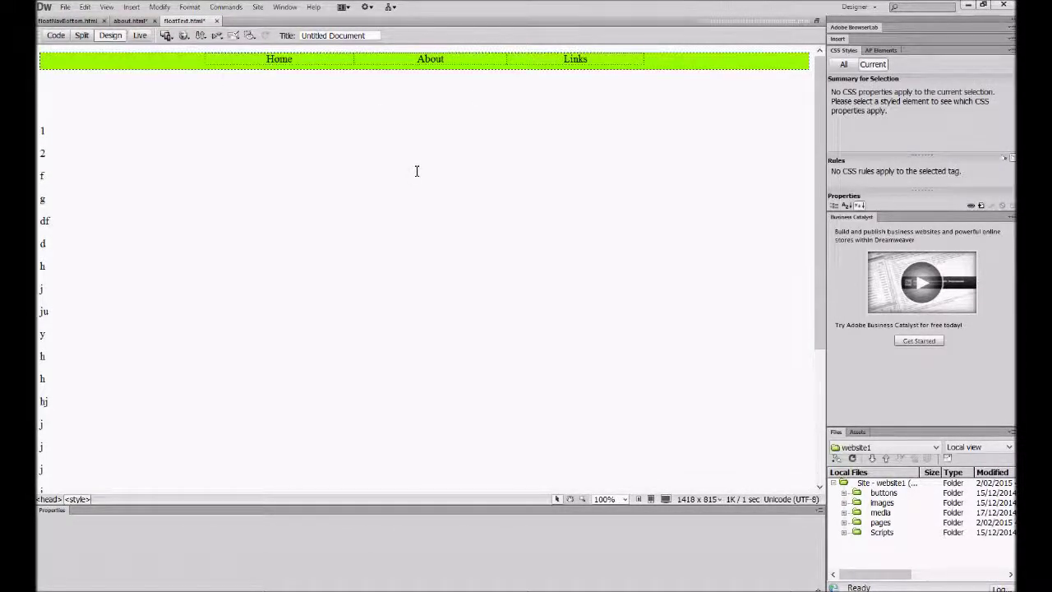
- Save the changes to floatText.html and preview the page in a widened browser window, scrolling through the filler text
key(ctrl+w)
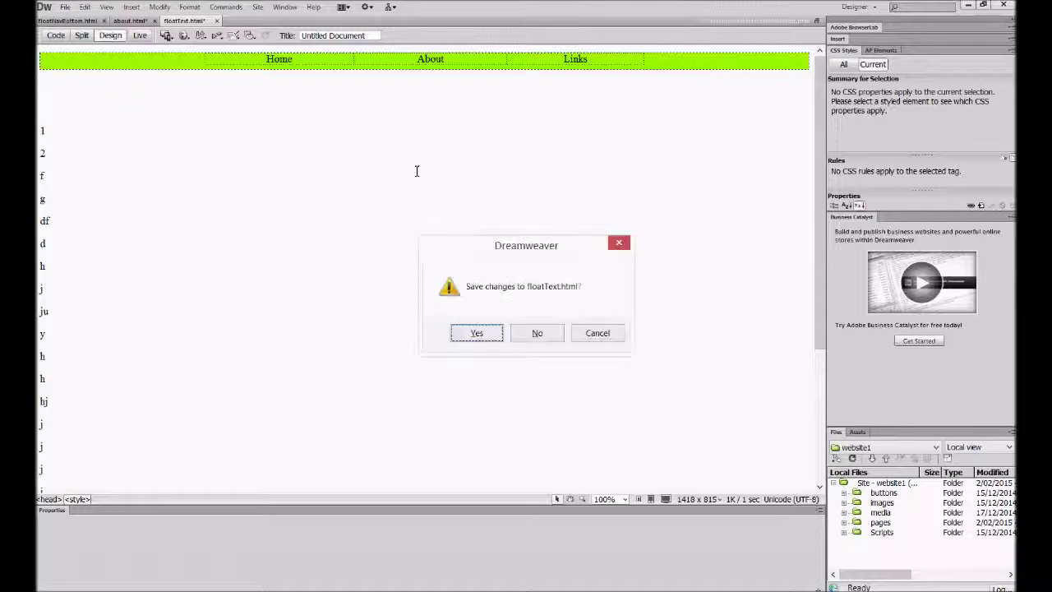
click(477, 333)
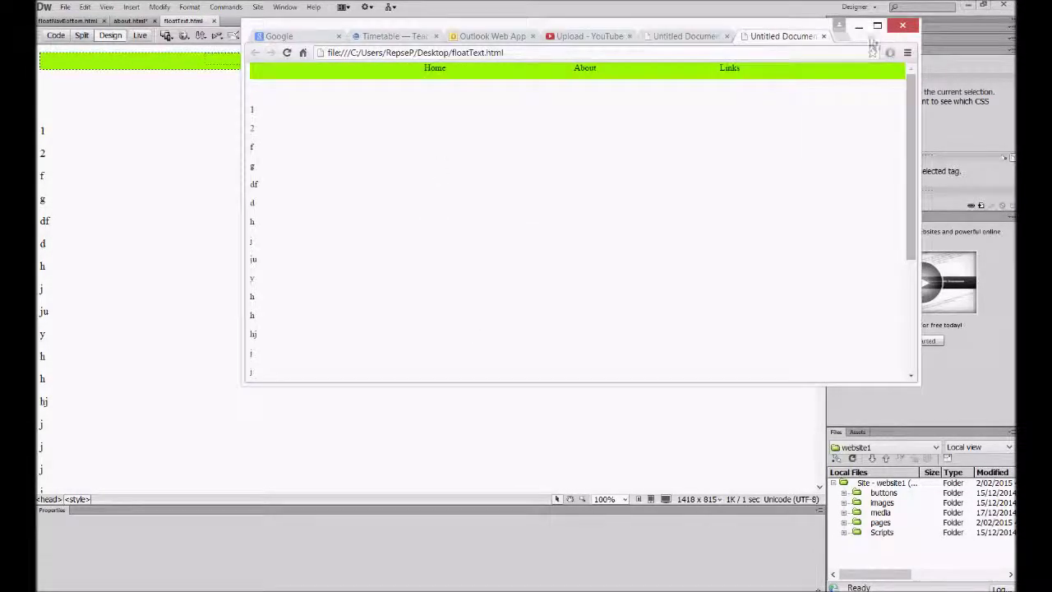
drag(245, 388, 41, 411)
scroll(742, 157, down, 3)
scroll(747, 170, up, 3)
scroll(272, 95, down, 3)
scroll(363, 144, up, 3)
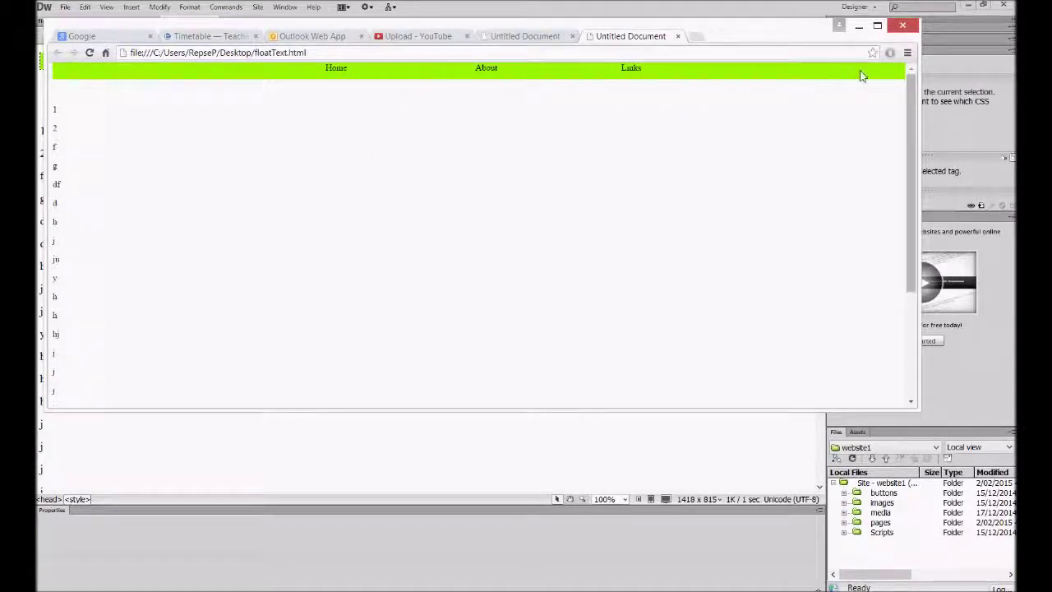
- Narrow the preview window to check how the green bar adapts, then close both preview pages and switch back to Dreamweaver
drag(913, 133, 811, 140)
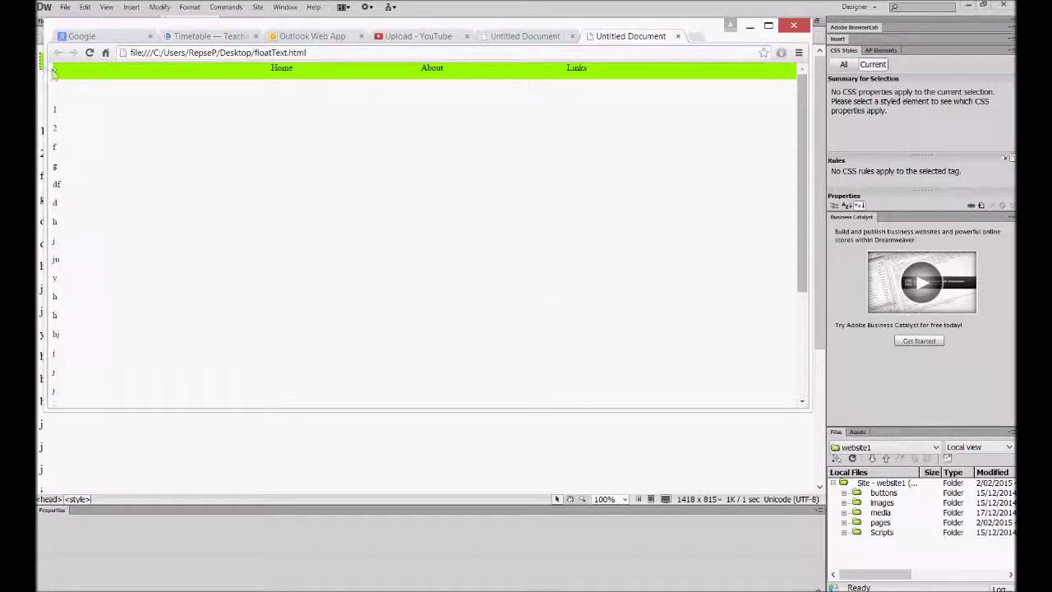
click(678, 37)
click(572, 36)
key(alt+Tab)
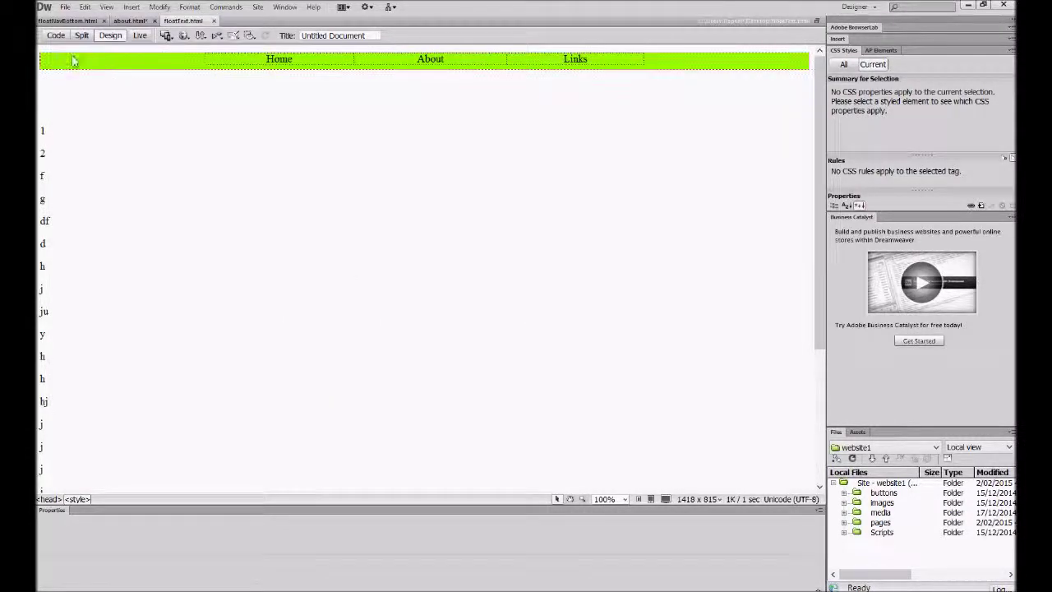
- Add left:0px; below the top property in the floatNav rule, save the page and preview it in the browser
click(82, 36)
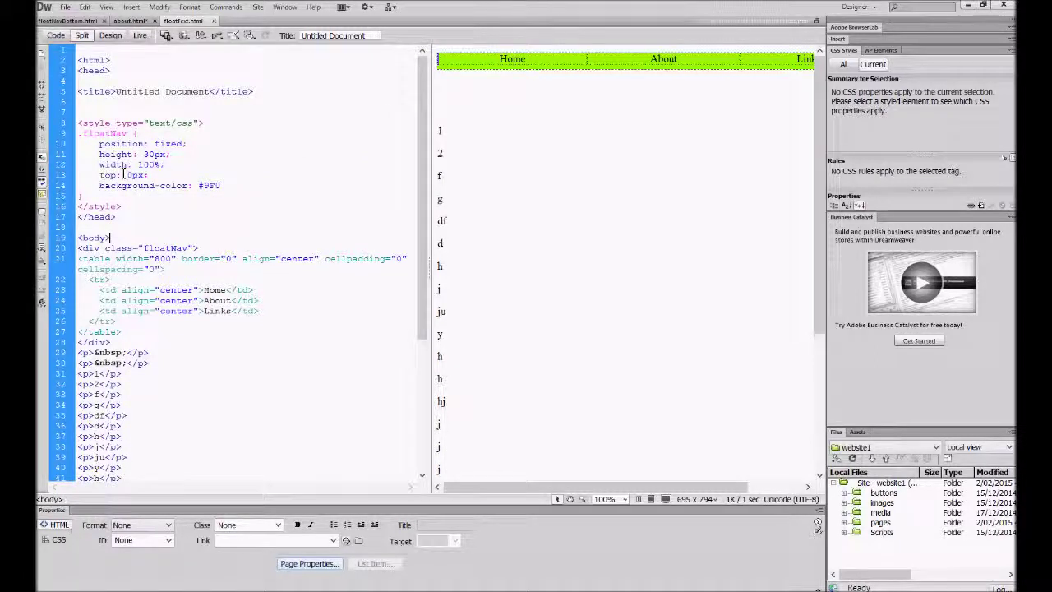
click(162, 175)
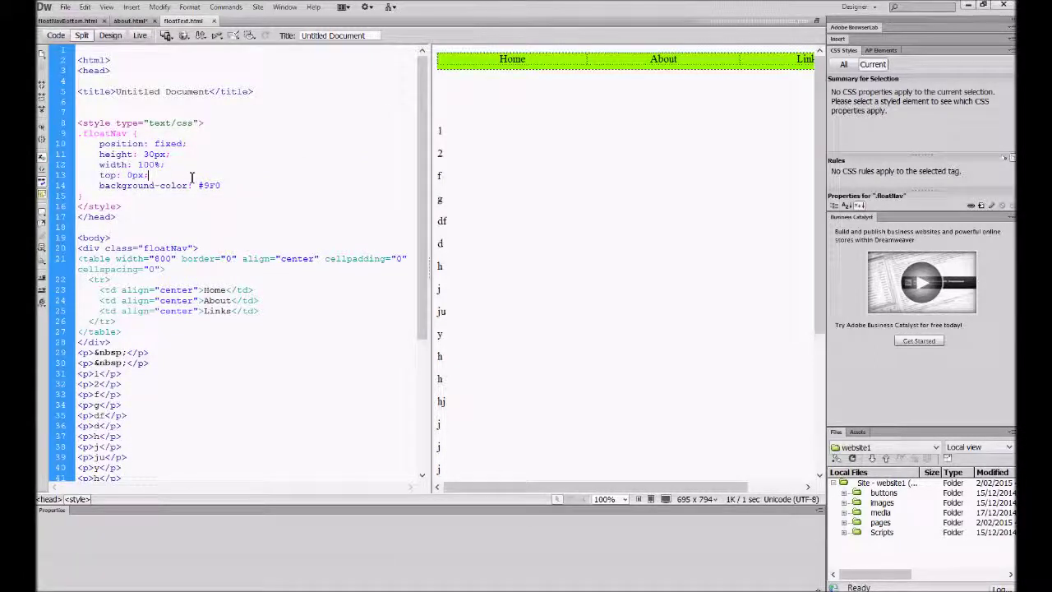
key(Return)
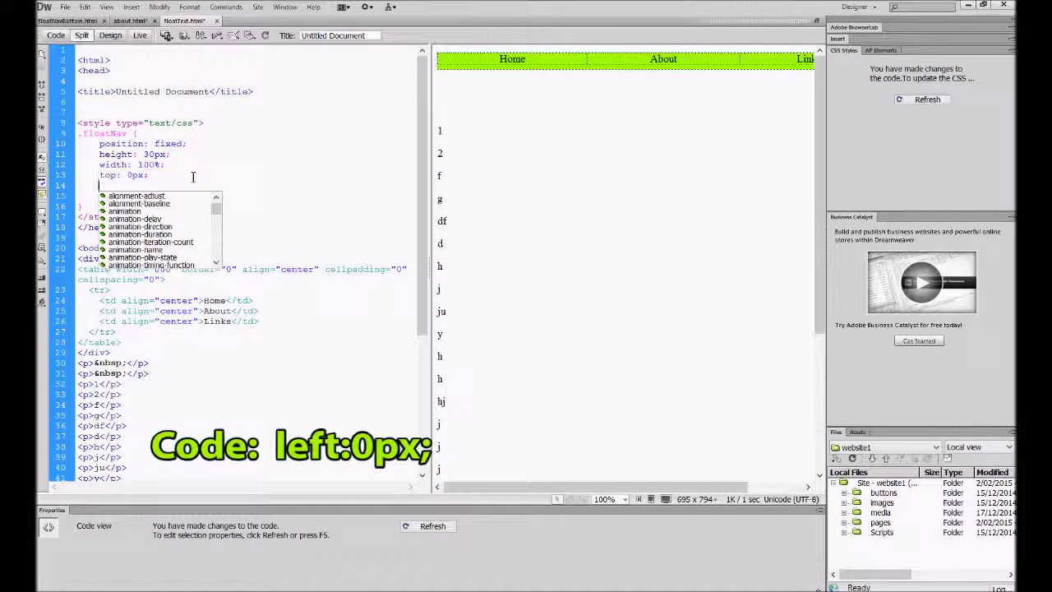
text(left:)
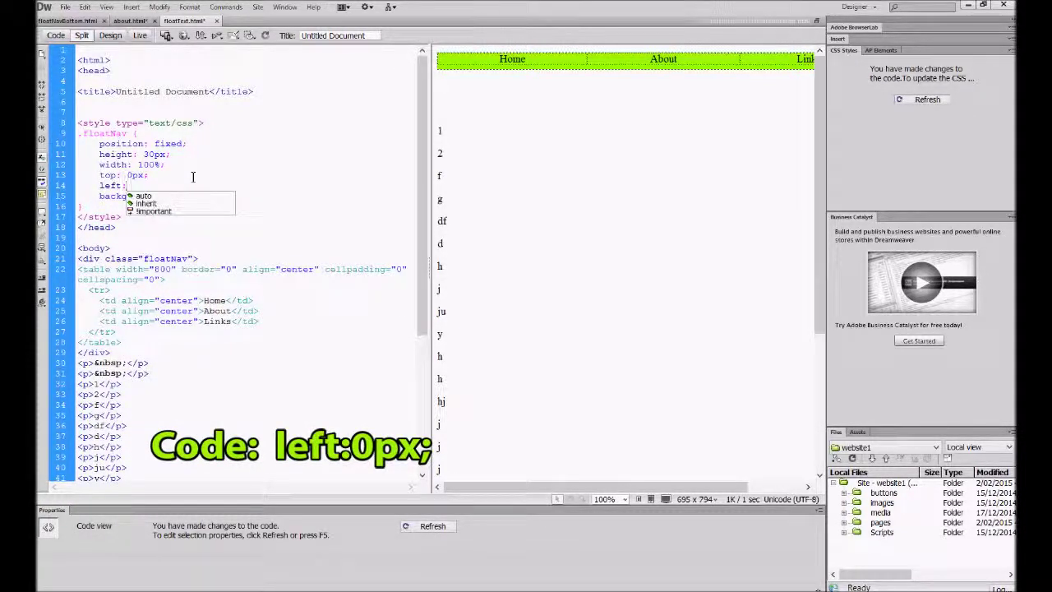
text(0px)
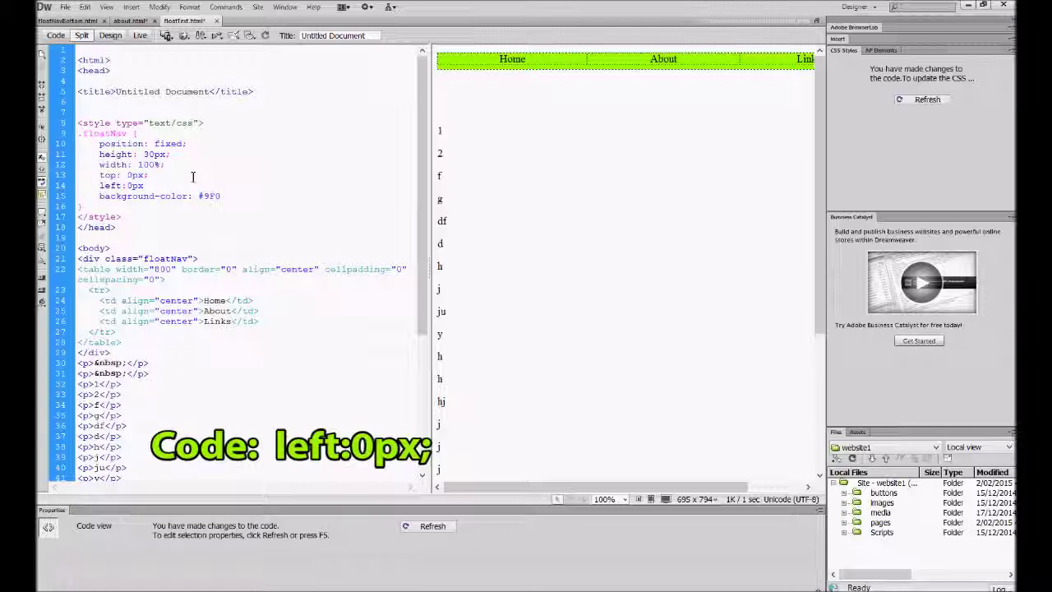
text(;)
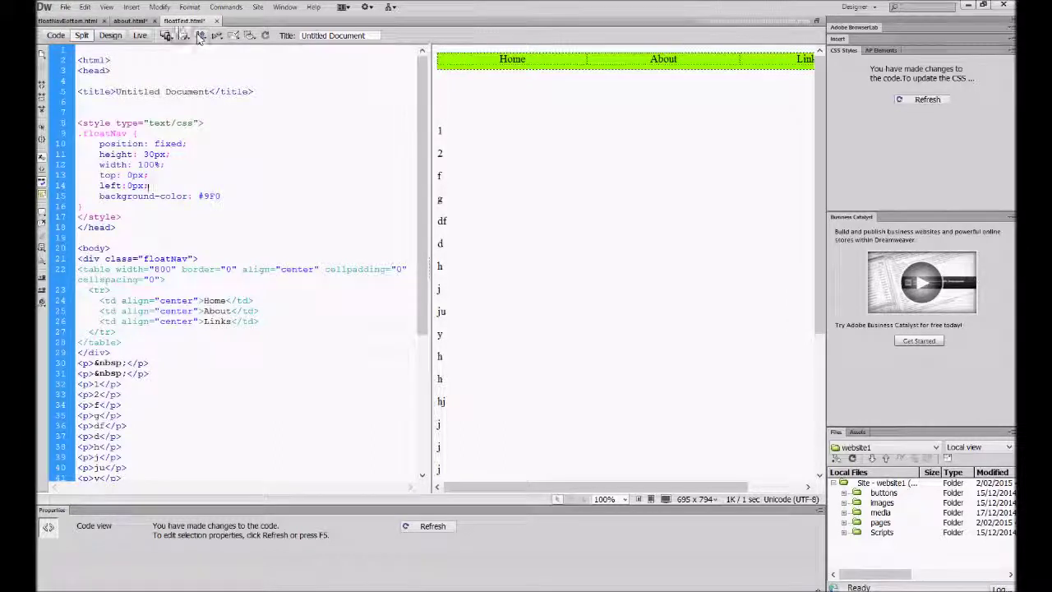
key(ctrl+s)
key(F12)
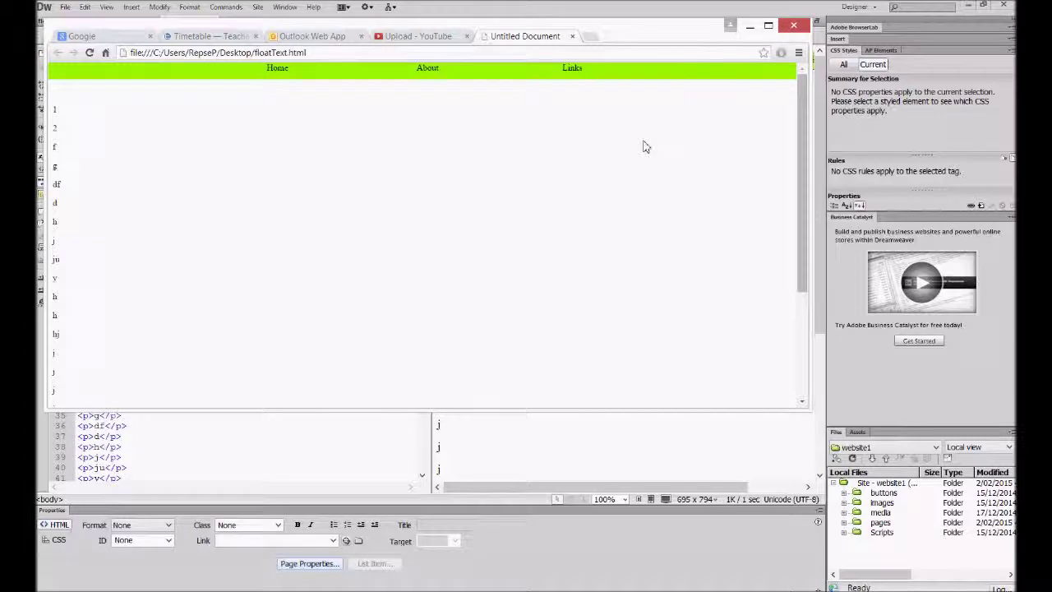
- Scroll through the floatText.html preview to check the green bar's position against the text, then switch back to Dreamweaver
scroll(517, 145, down, 5)
scroll(517, 145, up, 5)
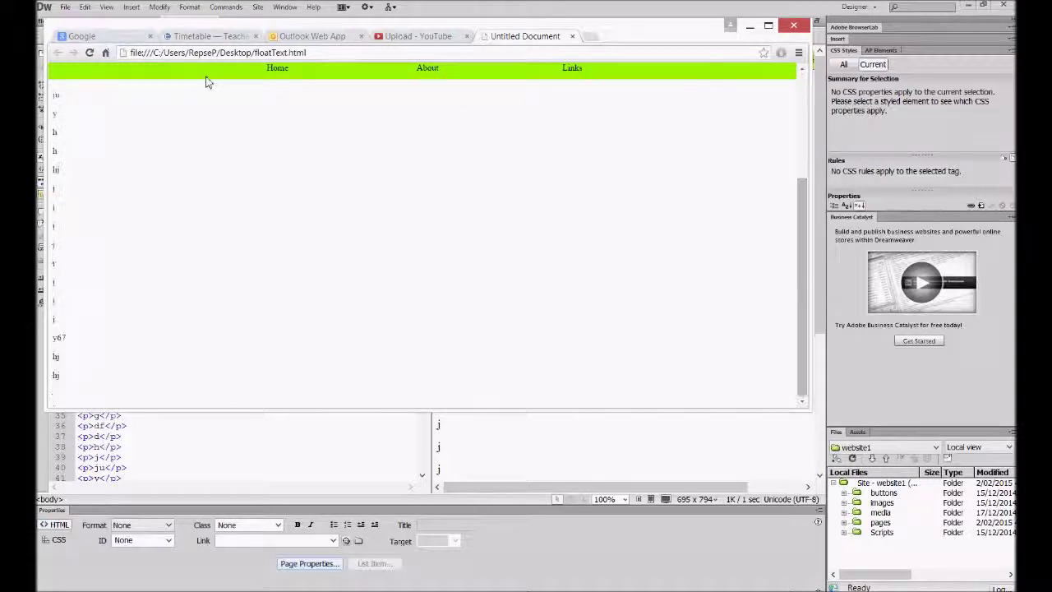
click(590, 17)
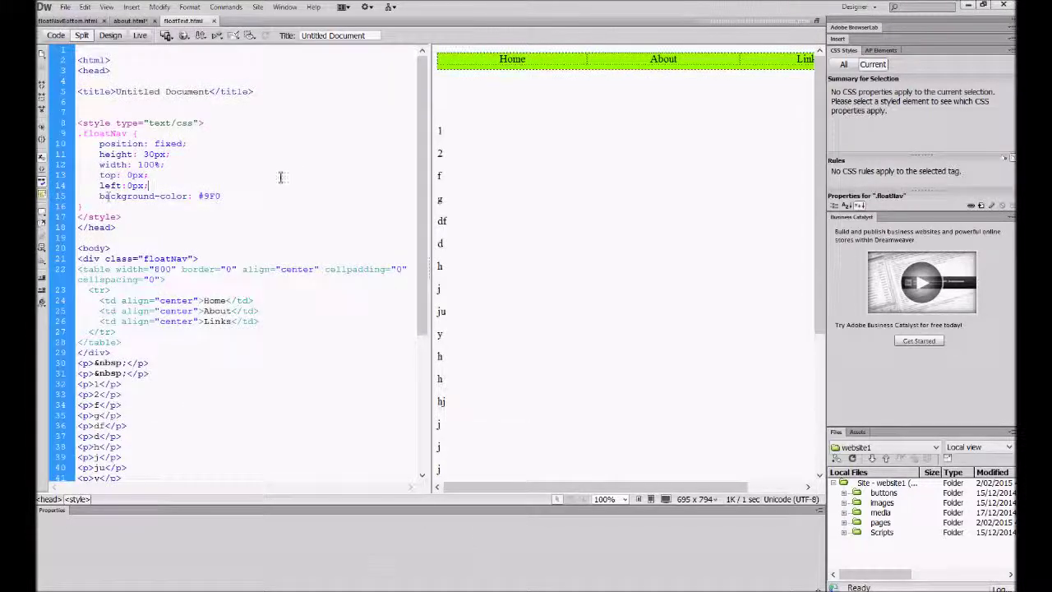
- Replace the top property with bottom in the floatNav rule, keeping 0px, and preview floatText.html in the browser
double_click(115, 176)
text(bottom)
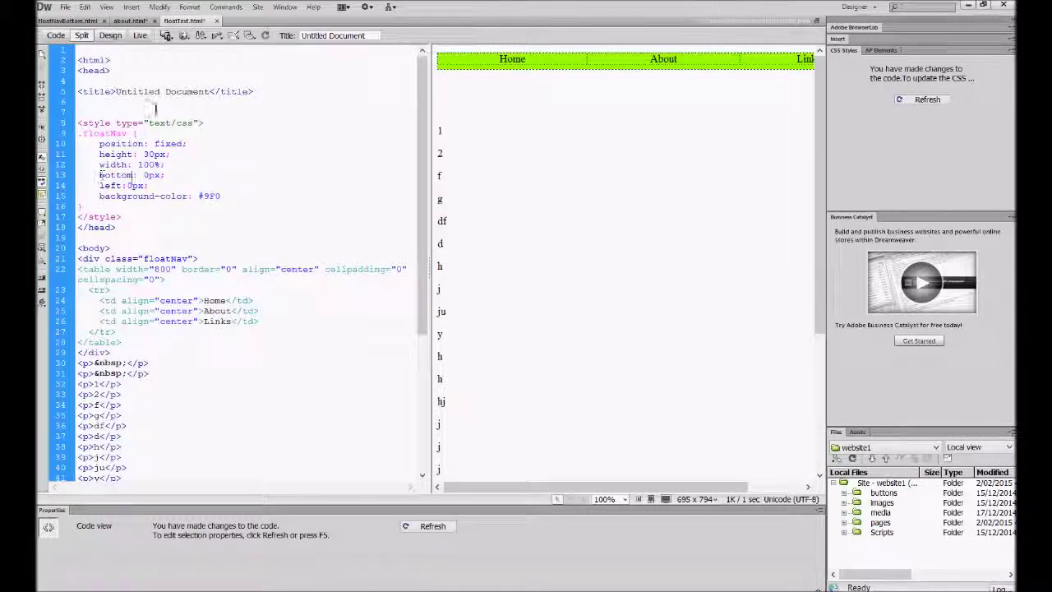
key(F12)
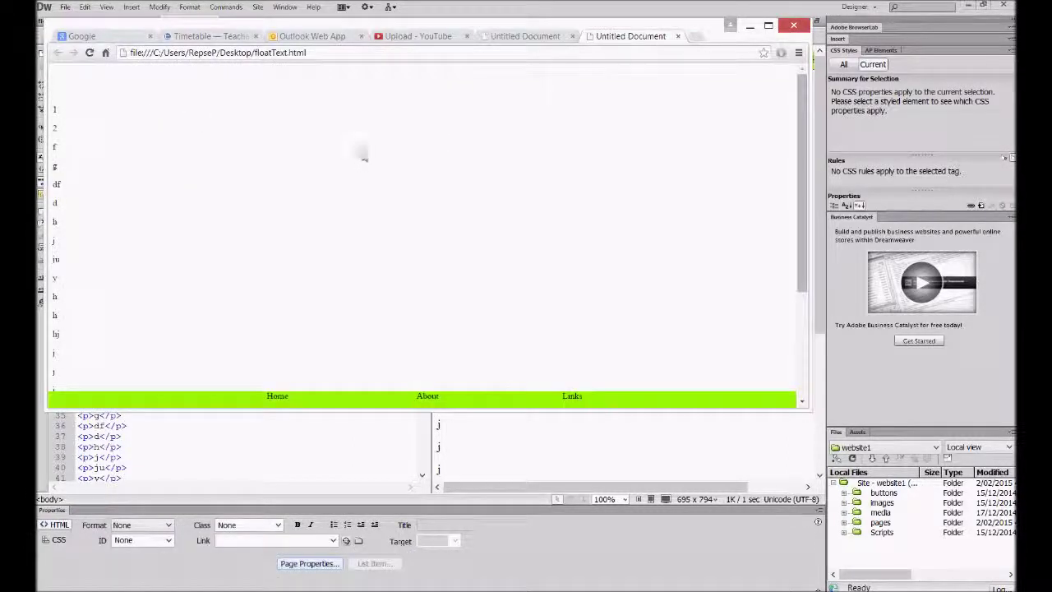
- Scroll through the preview and enlarge its window to check the bottom-fixed bar, then return to the page's design view in Dreamweaver
scroll(388, 226, down, 5)
scroll(393, 239, up, 5)
scroll(624, 383, down, 5)
scroll(653, 387, up, 5)
drag(808, 413, 882, 477)
click(288, 155)
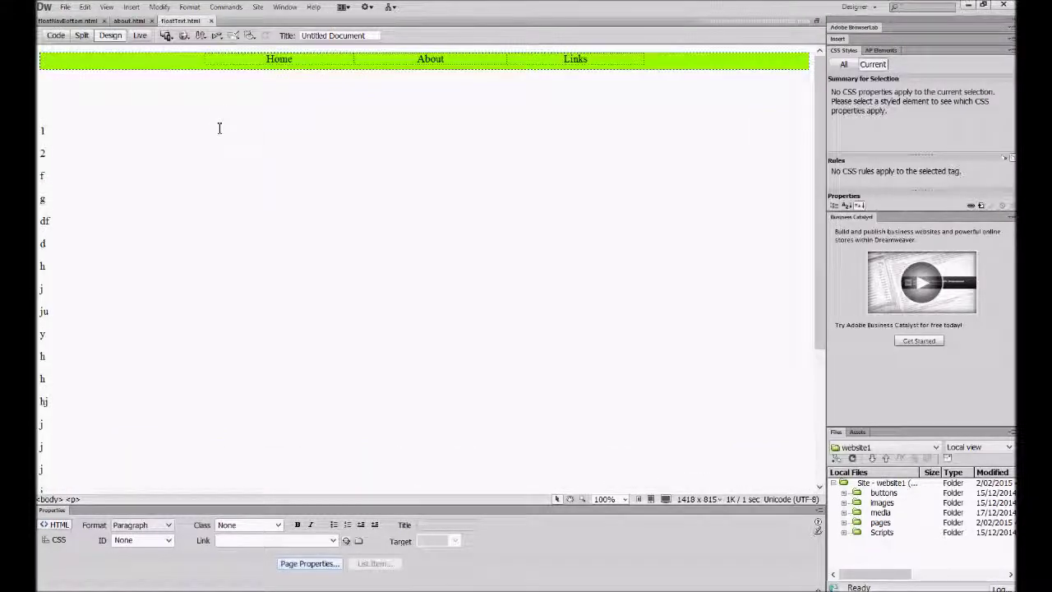
- Open the about.html document and examine its heading, floating navigation table and the blank space above the About Us image
click(129, 21)
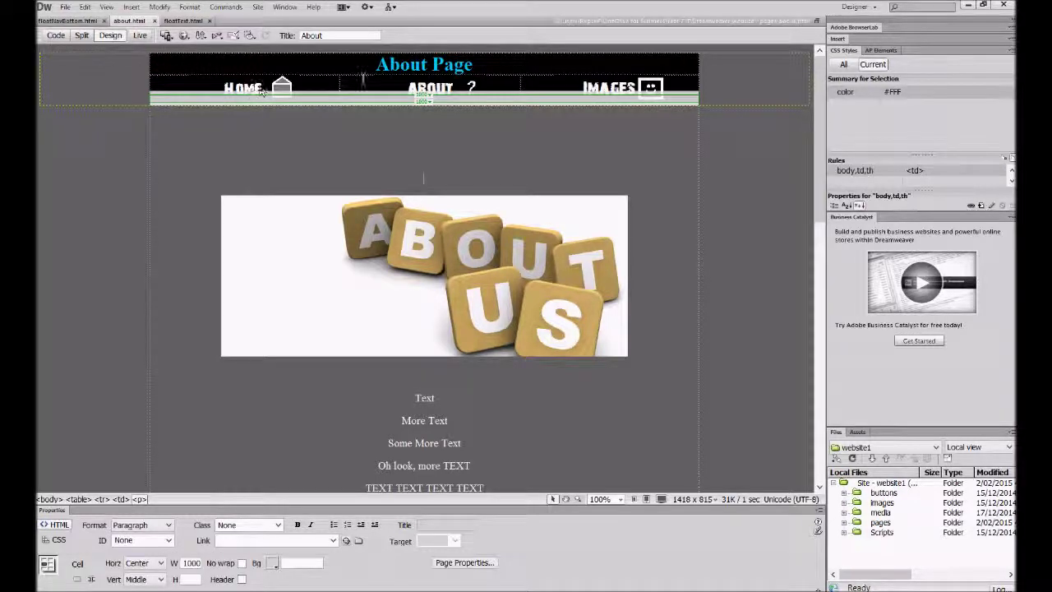
click(563, 64)
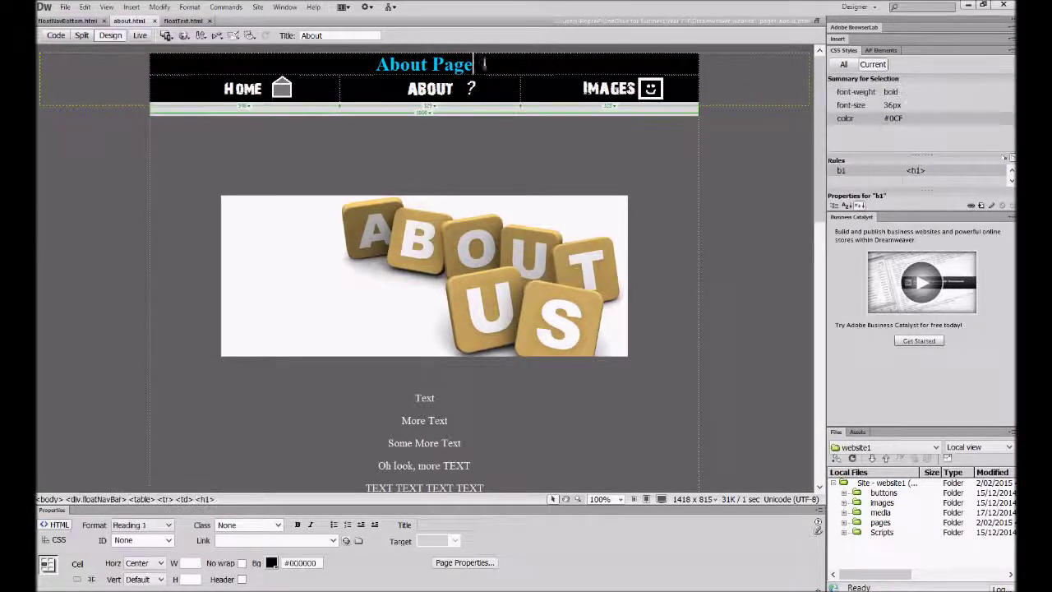
click(321, 166)
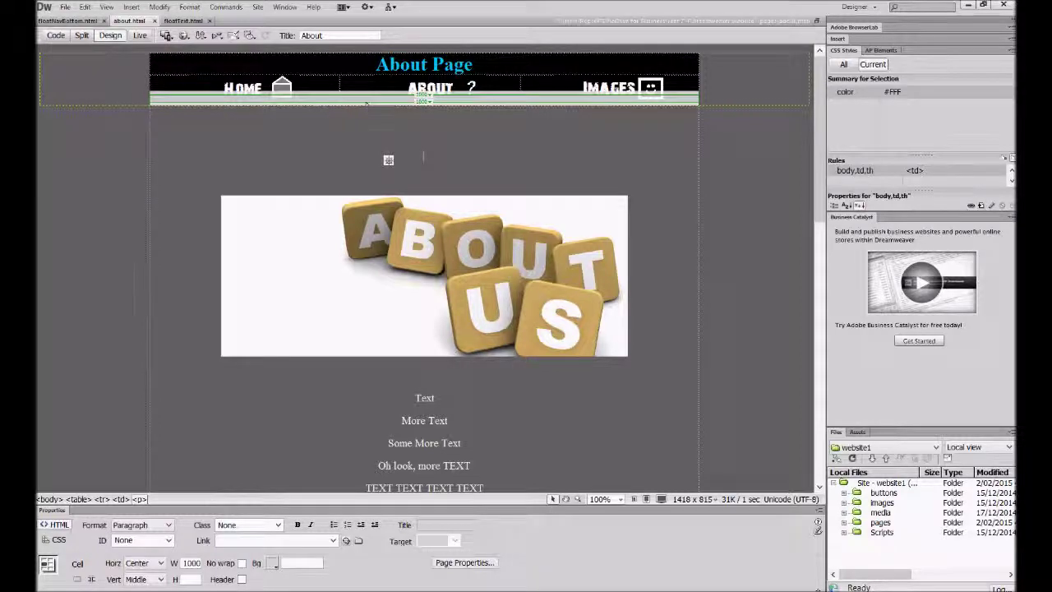
scroll(531, 59, down, 5)
scroll(375, 331, up, 5)
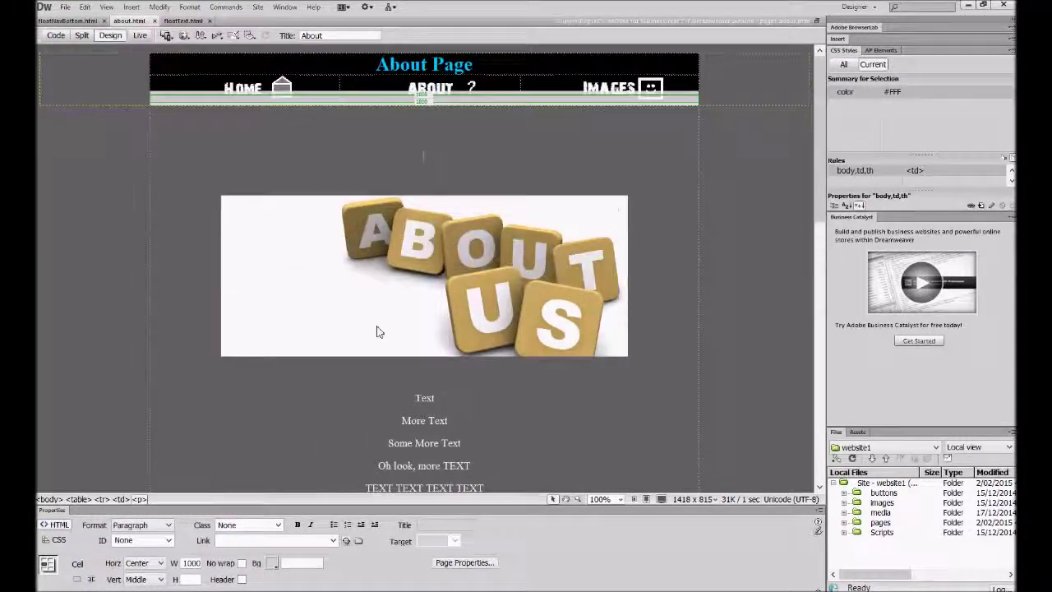
- Preview about.html in the browser, reposition the window and scroll through the page to check its floating navigation bar
key(F12)
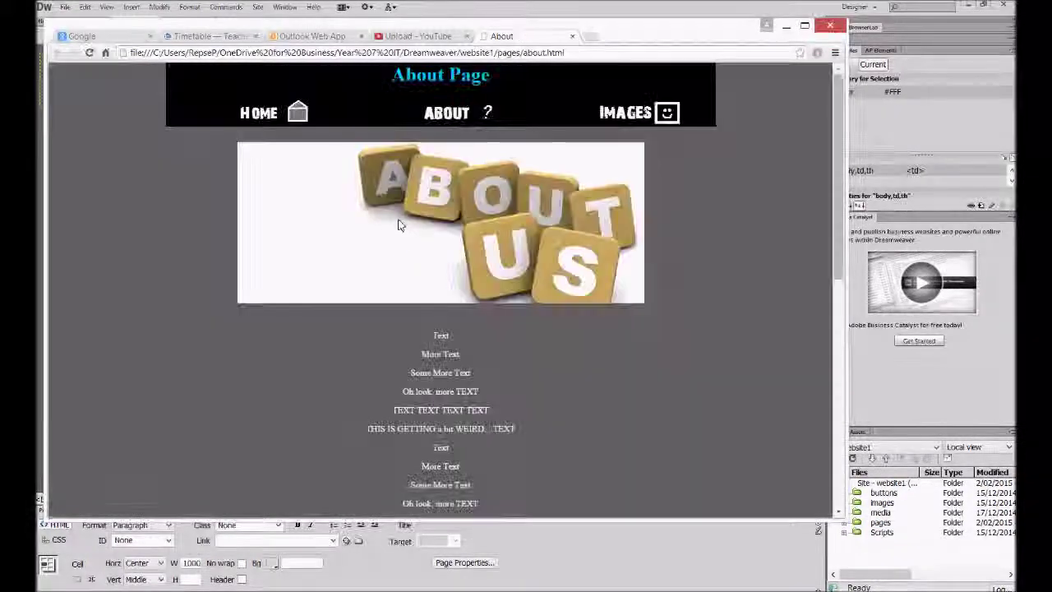
drag(702, 35, 723, 30)
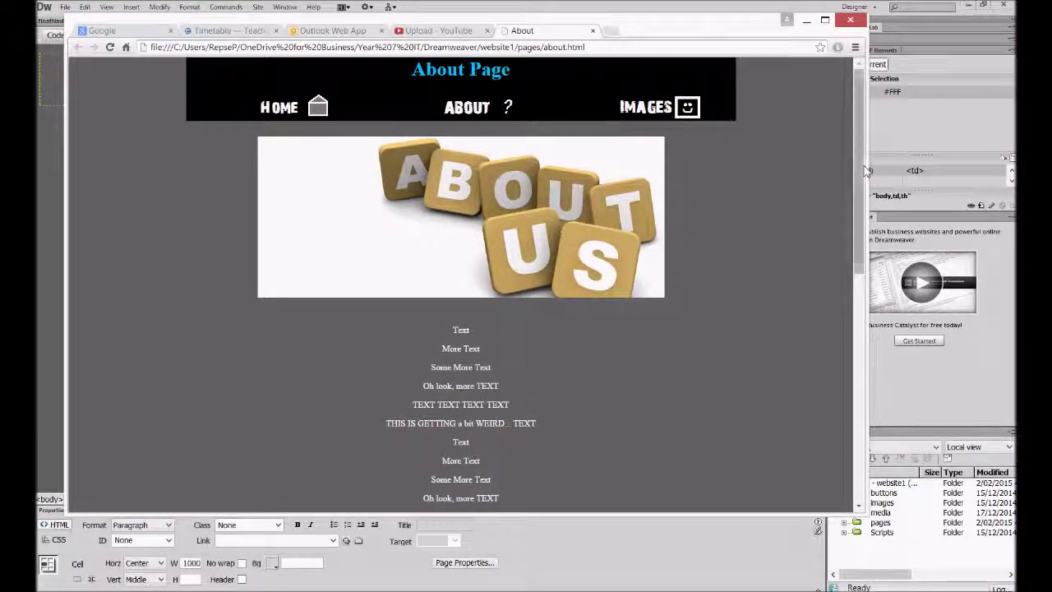
drag(860, 124, 860, 195)
scroll(851, 265, down, 2)
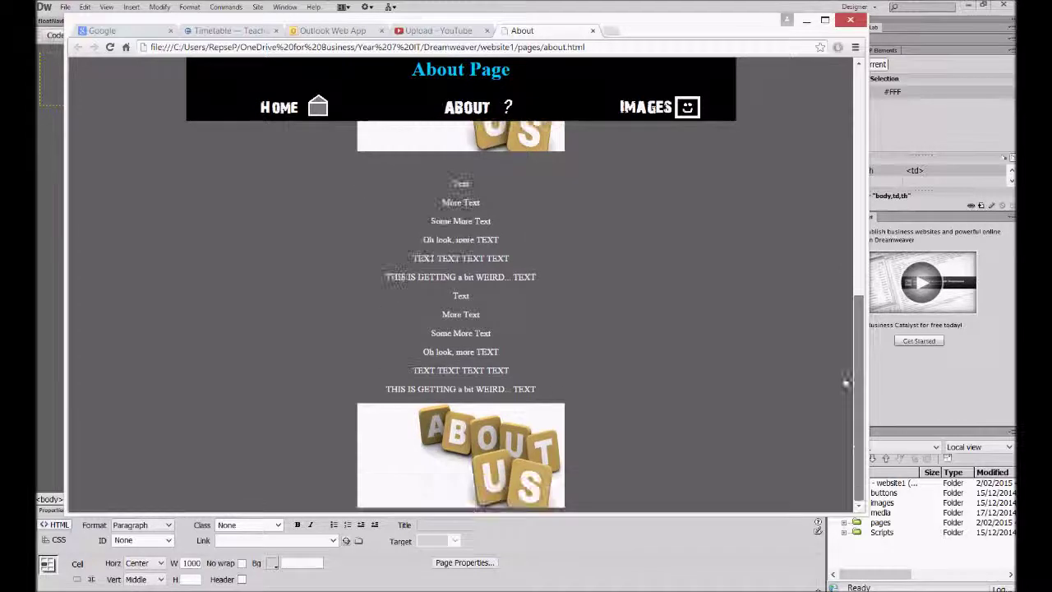
drag(859, 341, 859, 309)
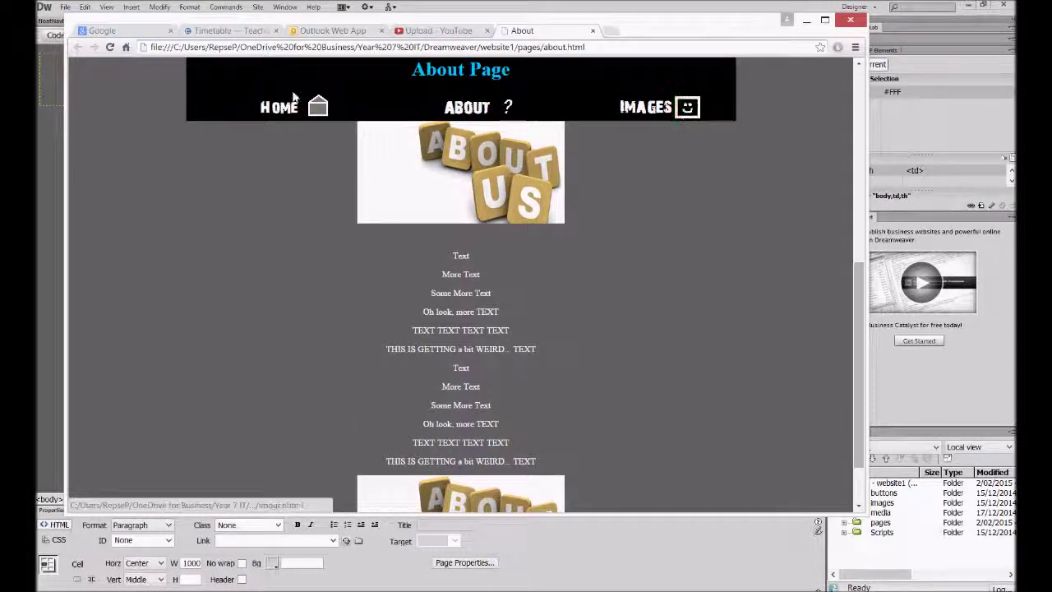
scroll(629, 273, down, 2)
scroll(519, 127, up, 5)
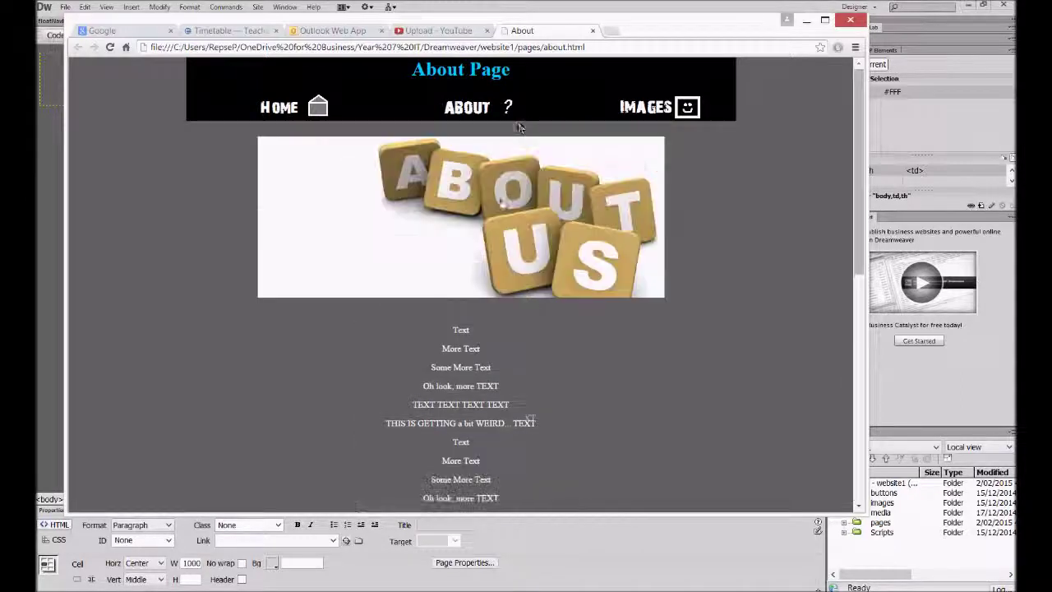